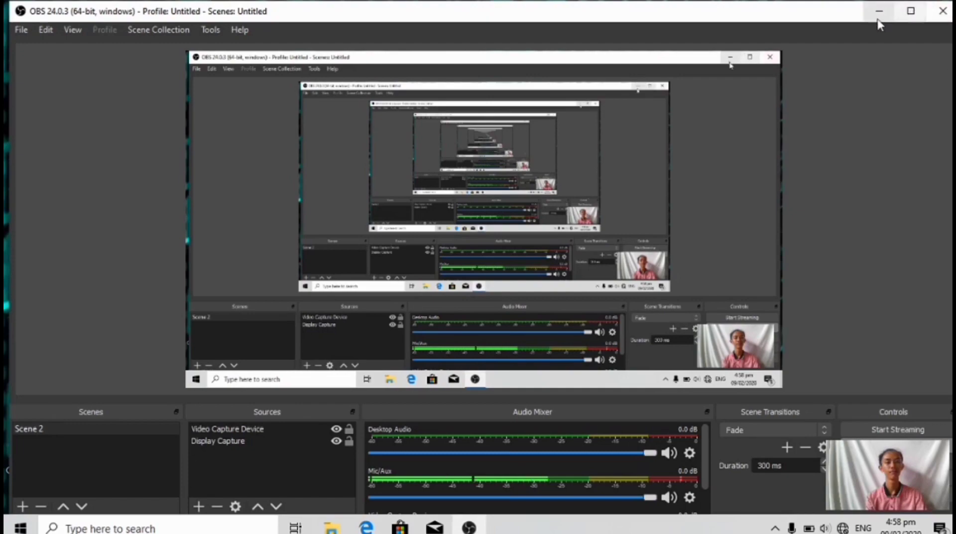
Step: Minimize OBS Studio to reveal the desktop shortcuts
left_click(879, 11)
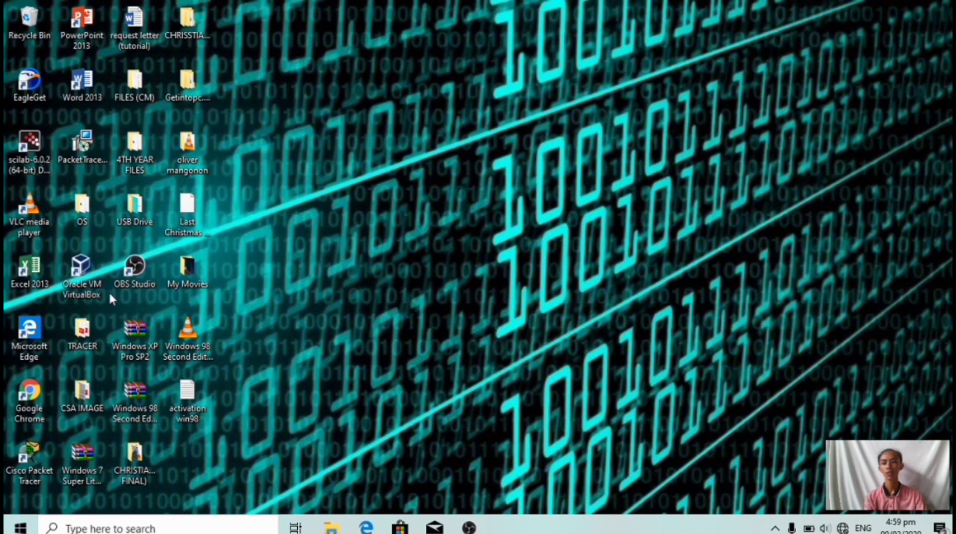
Step: Launch VirtualBox and start a new virtual machine named 'WINDOWS 98'
left_click(82, 284)
left_click(81, 283)
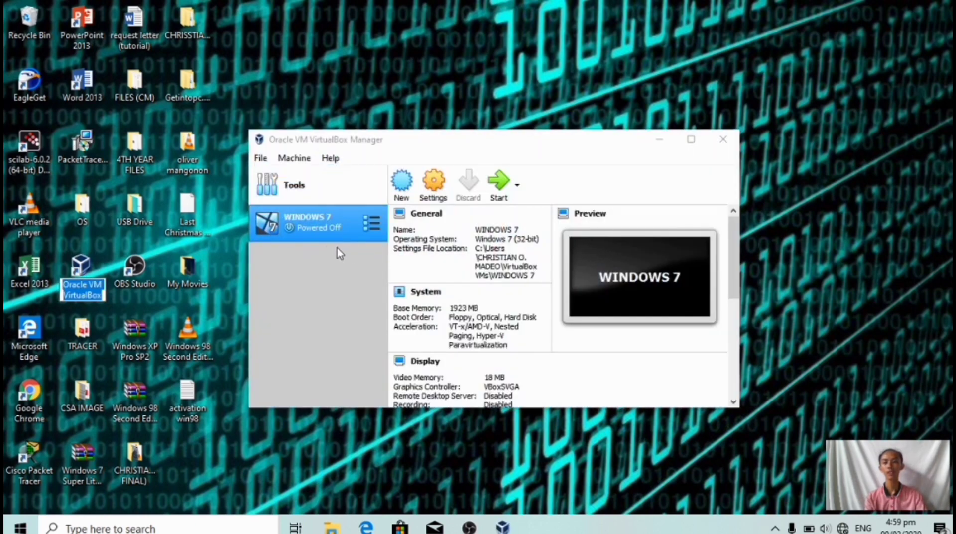
left_click(407, 190)
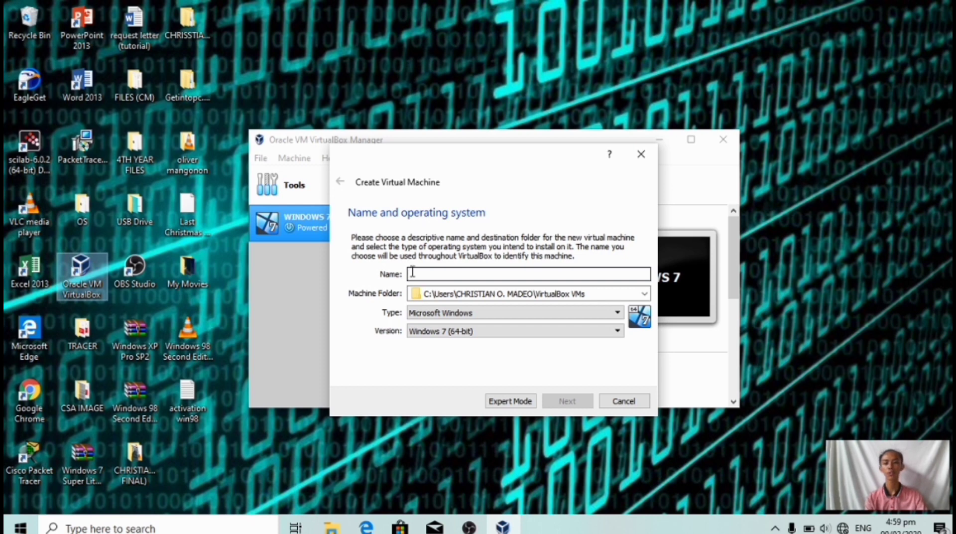
type("WIND")
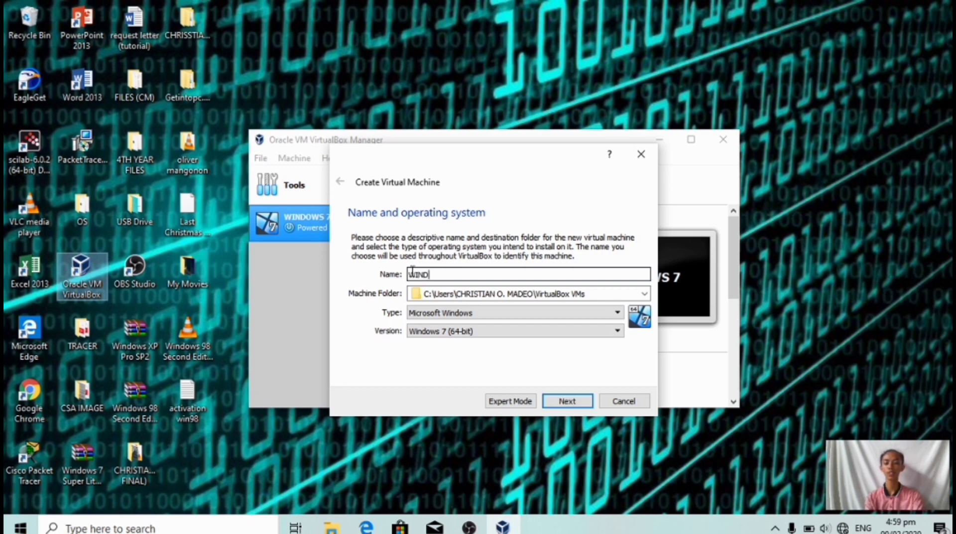
type("OWS 98")
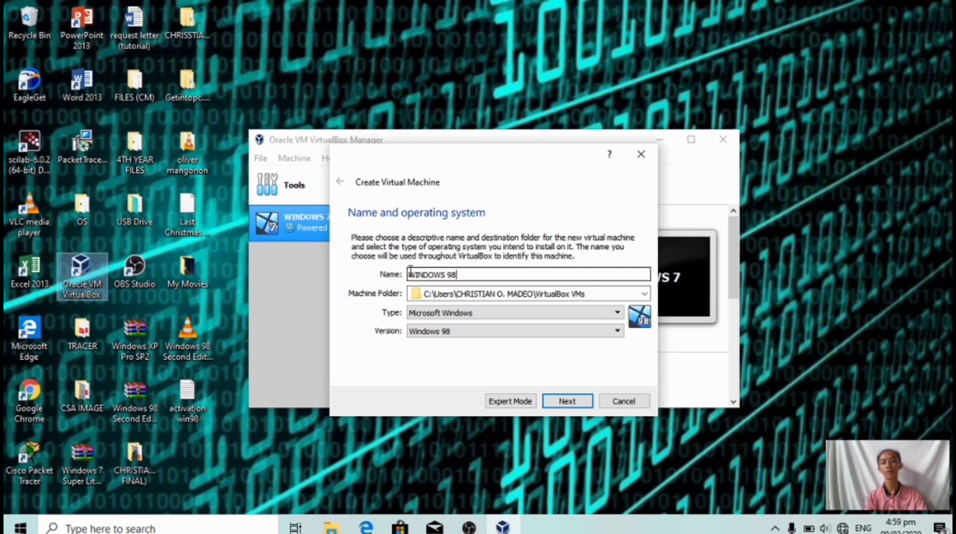
Step: Set the machine folder to the 'windows 98' folder
left_click(645, 295)
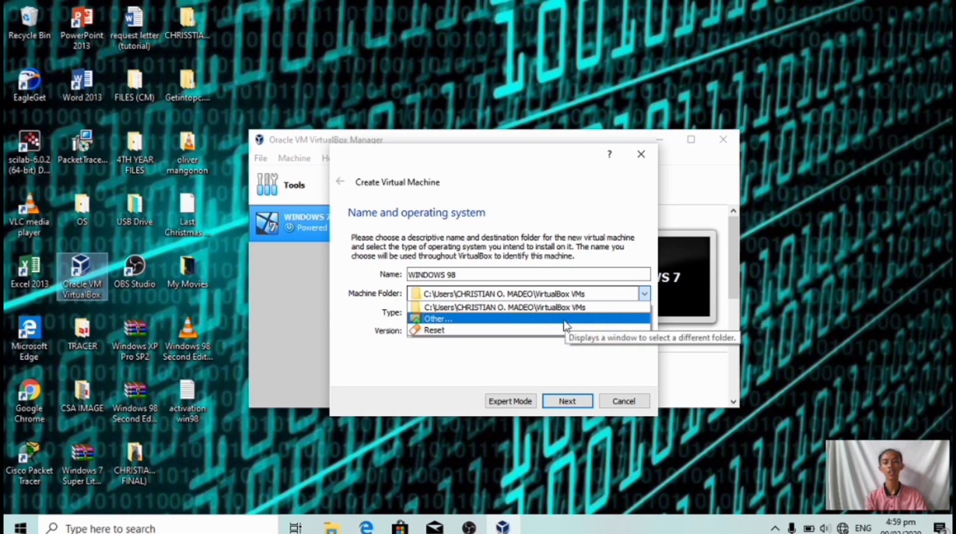
left_click(565, 322)
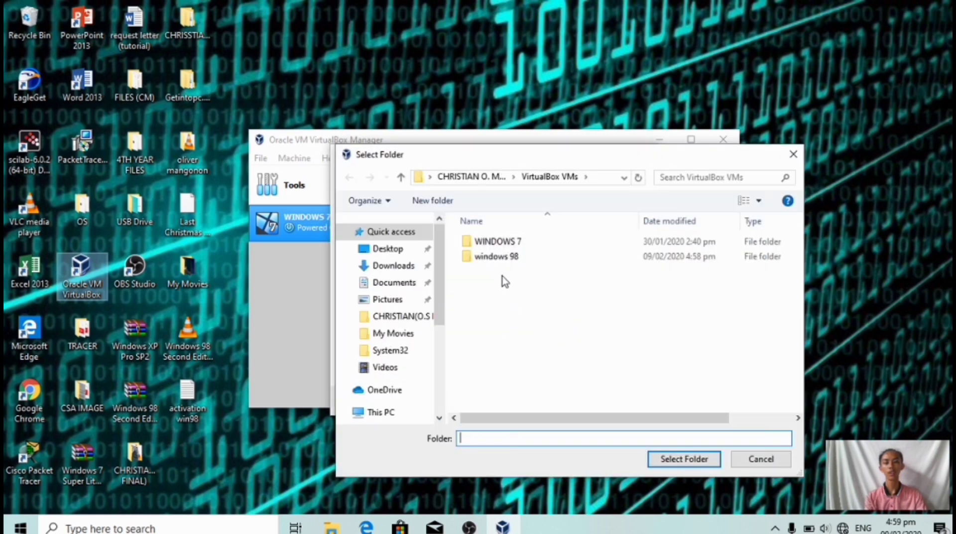
left_click(494, 256)
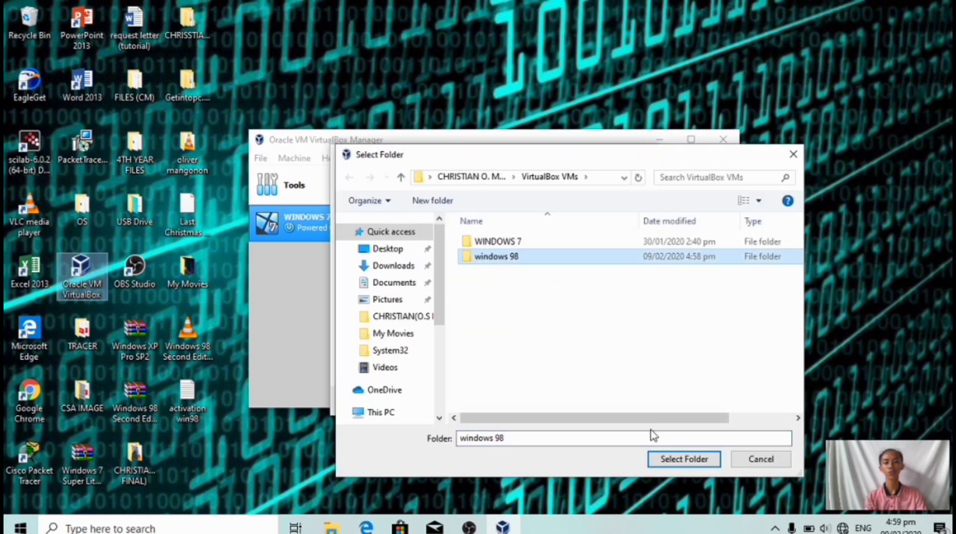
left_click(684, 464)
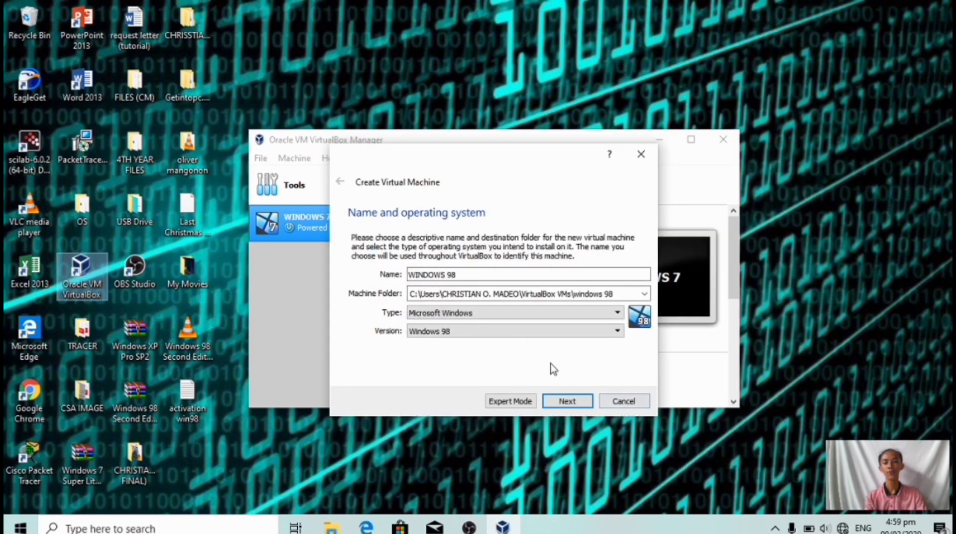
Step: Keep type Microsoft Windows and version Windows 98, then advance to memory size
left_click(618, 313)
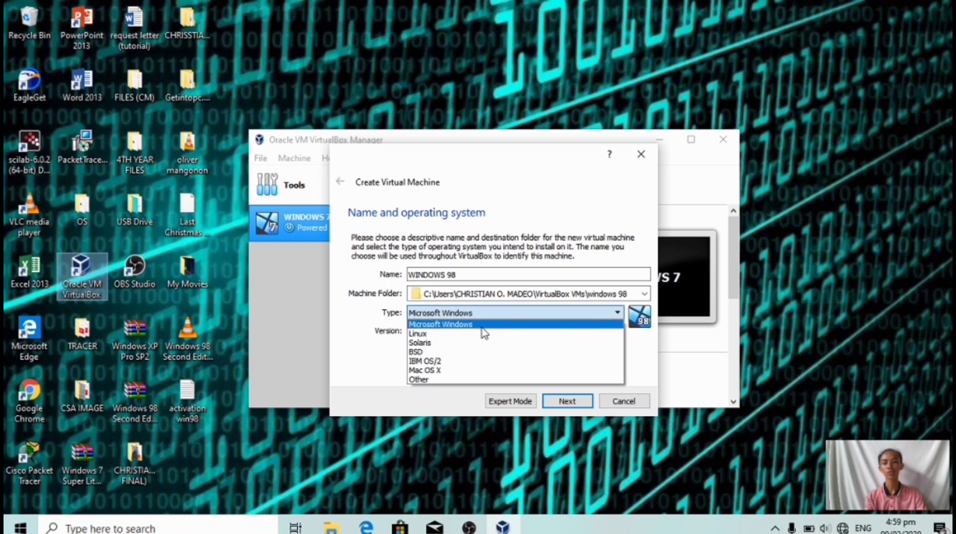
left_click(481, 326)
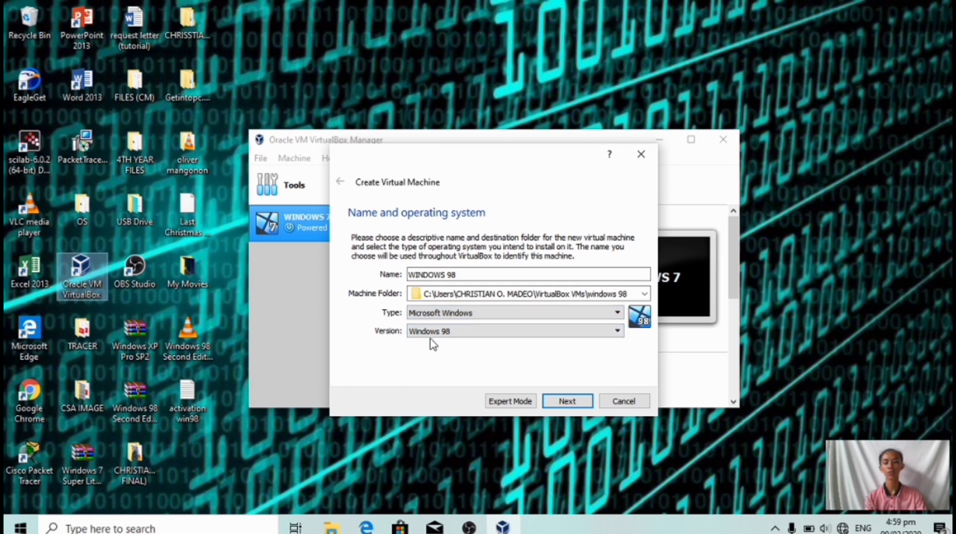
left_click(618, 330)
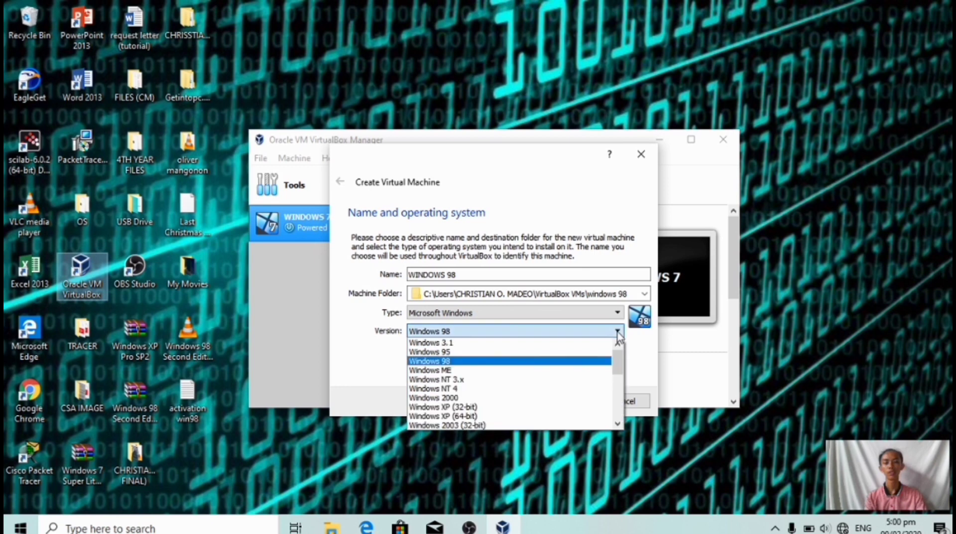
left_click(451, 363)
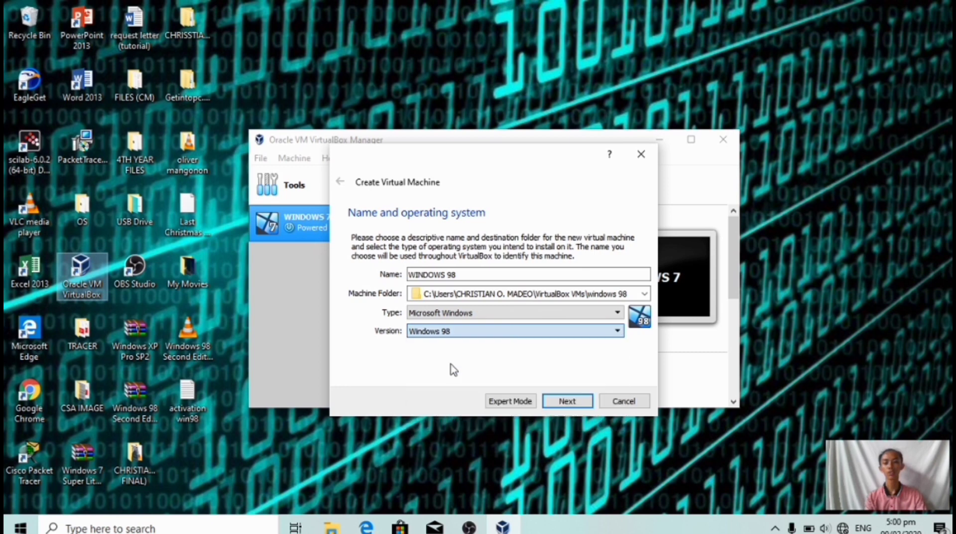
left_click(569, 401)
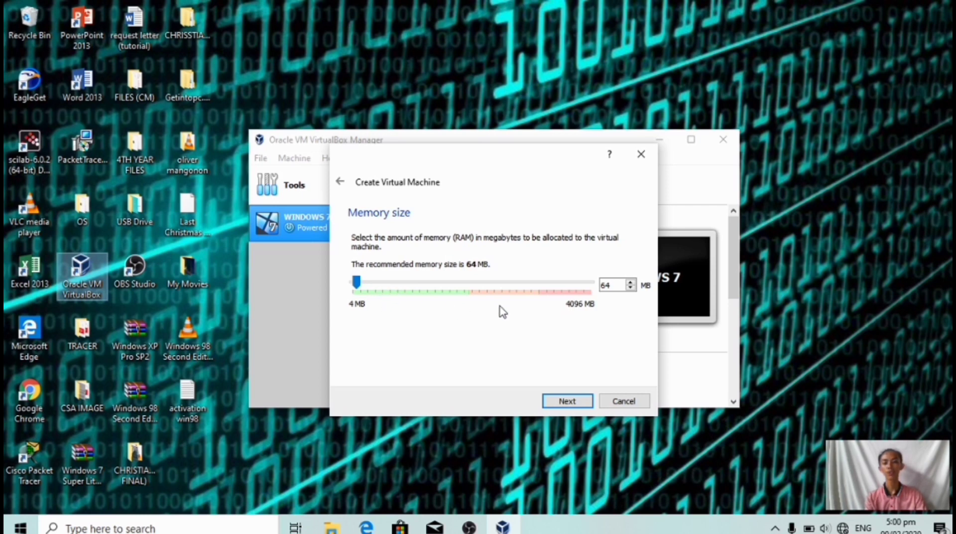
Step: Accept 64 MB of memory and choose to create a new virtual hard disk now
left_click(568, 401)
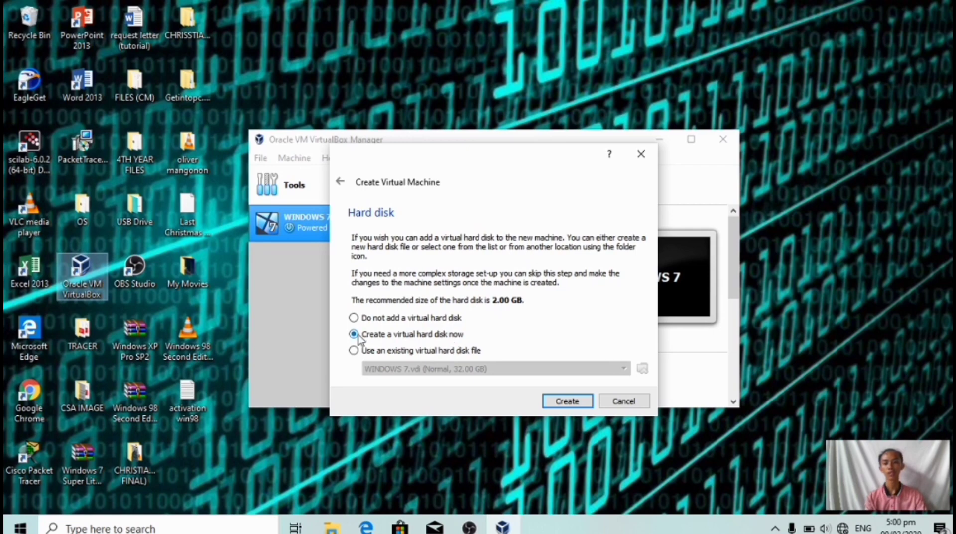
left_click(565, 404)
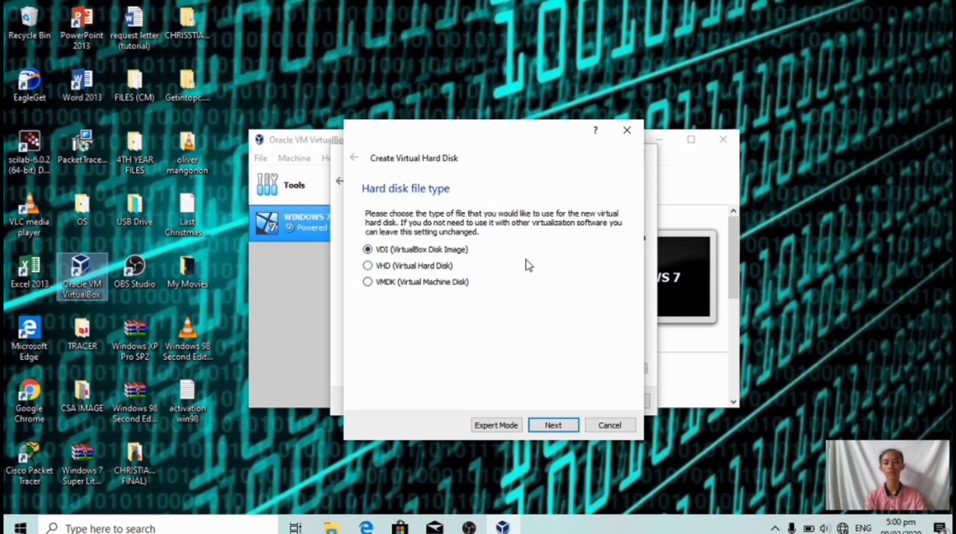
Step: Create a dynamically allocated 2.00 GB VDI hard disk for the WINDOWS 98 machine
left_click(546, 431)
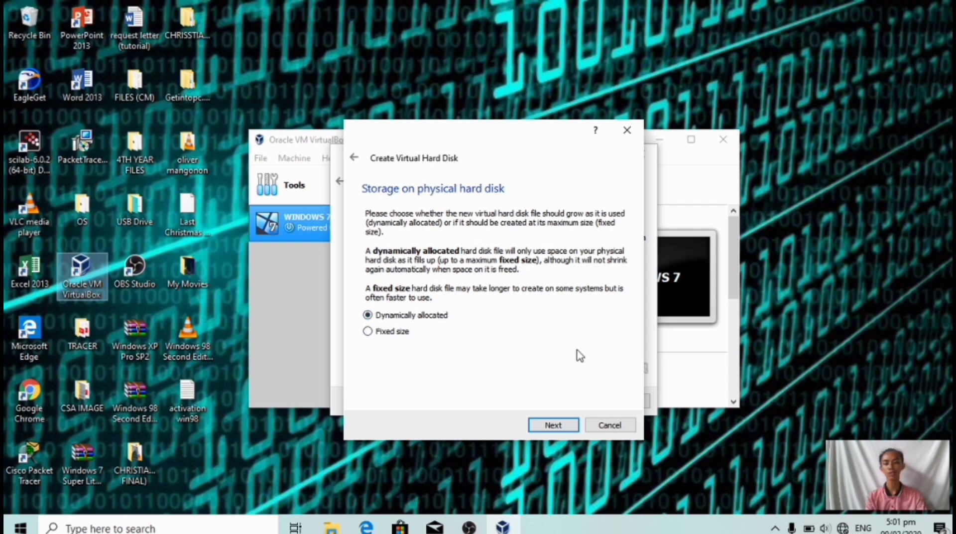
left_click(549, 427)
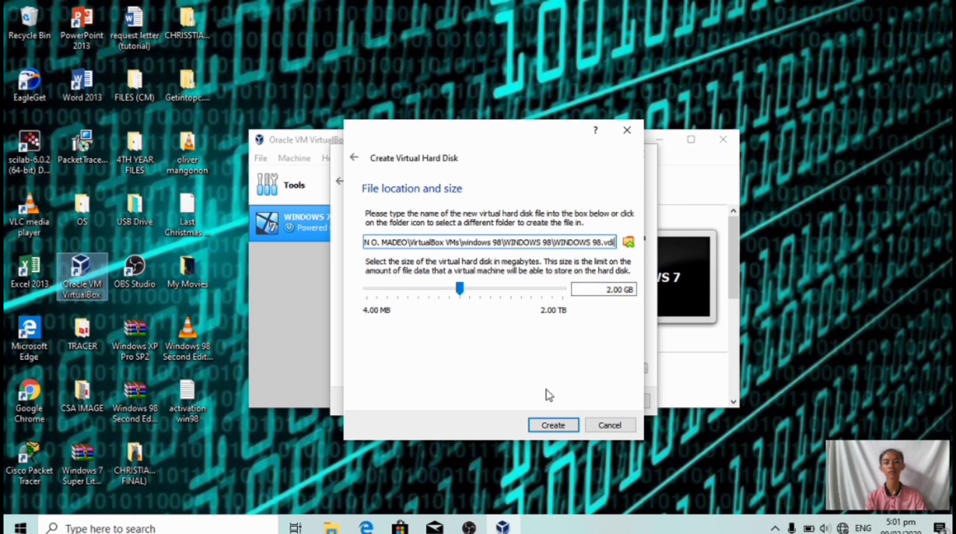
left_click(570, 423)
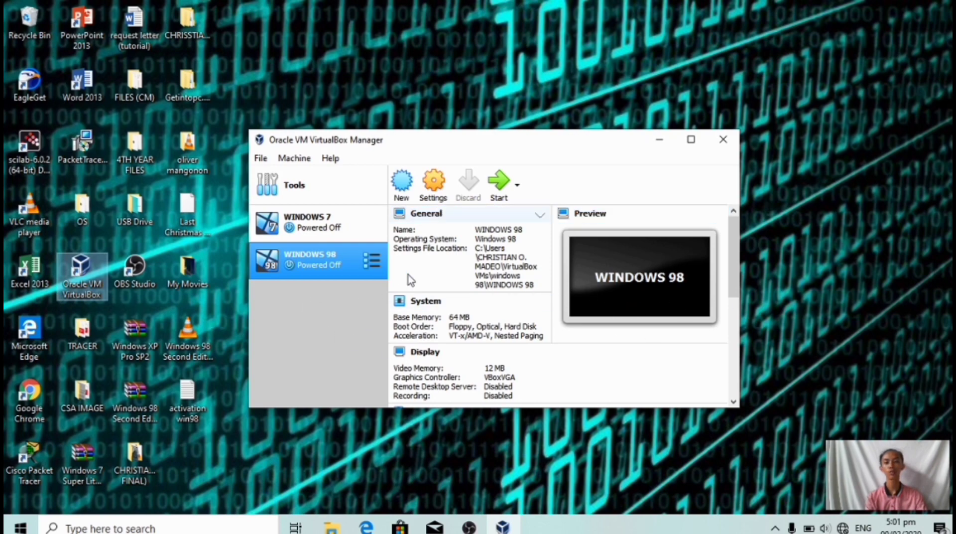
Step: Load 'Windows 98 Second Edition.iso' into the empty optical drive in Storage settings, then start the VM
left_click(435, 194)
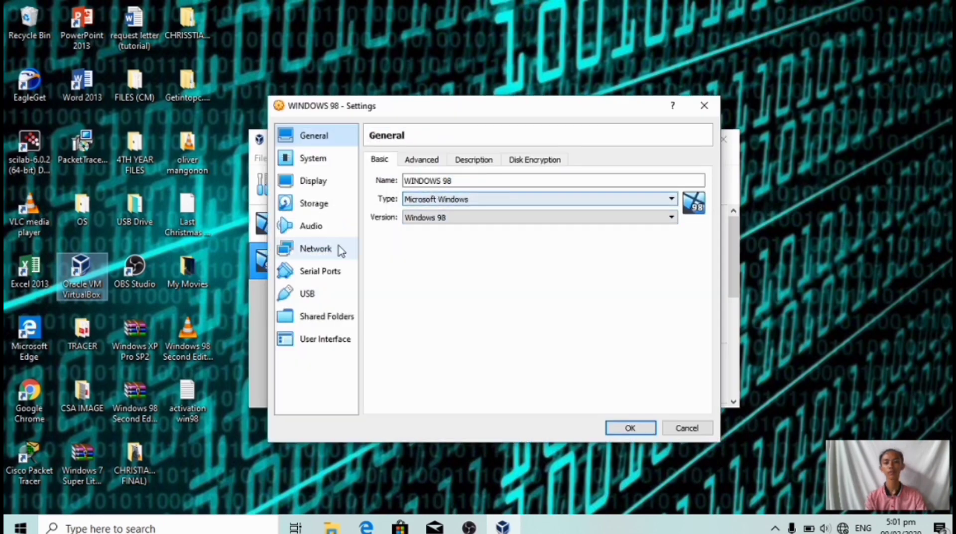
left_click(317, 205)
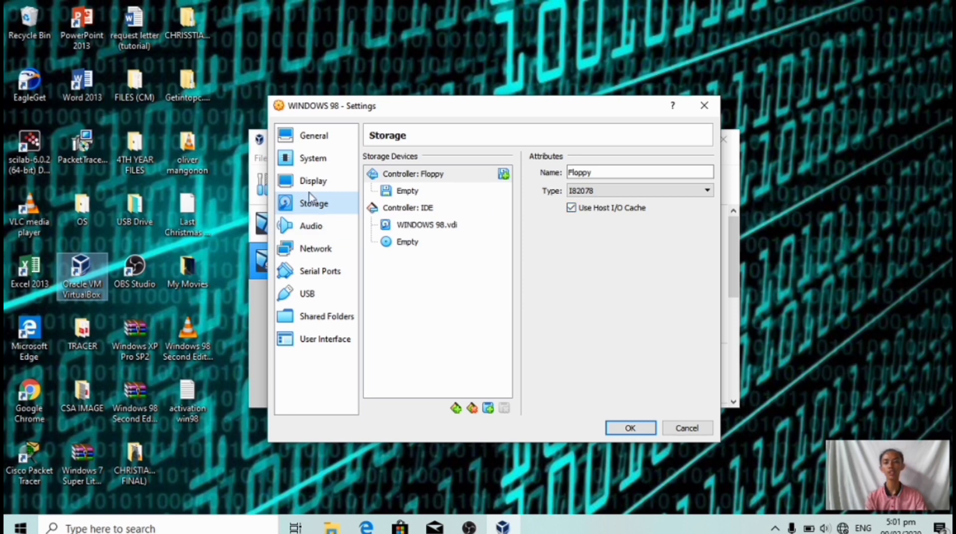
left_click(407, 244)
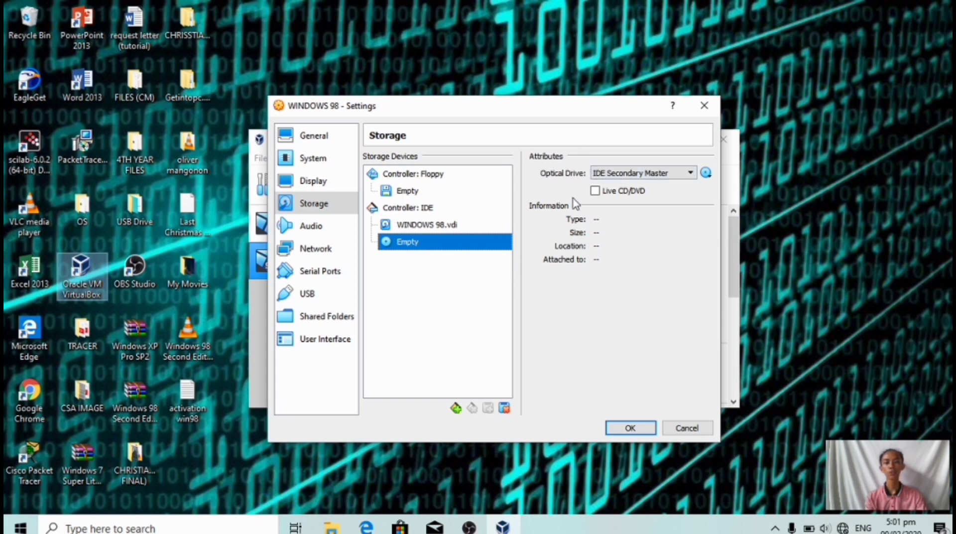
left_click(707, 174)
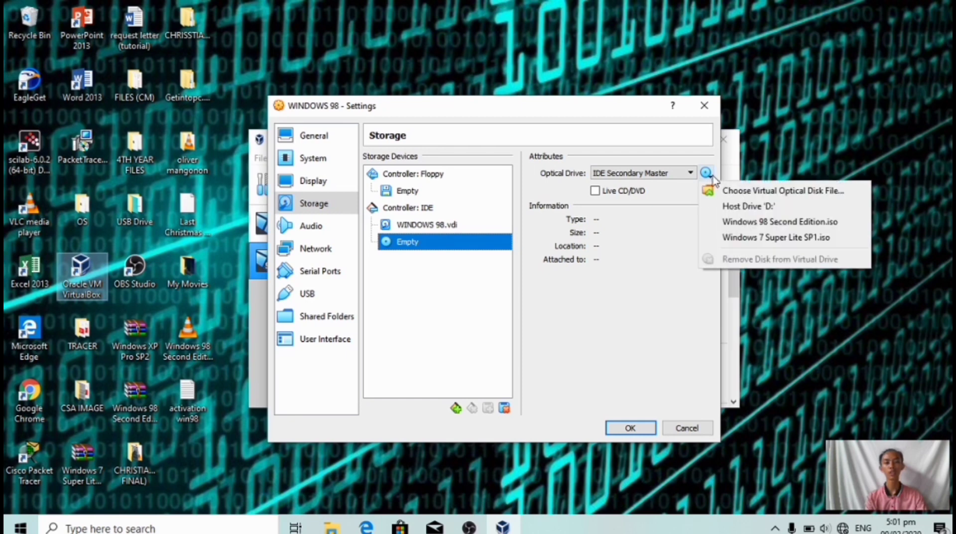
left_click(765, 225)
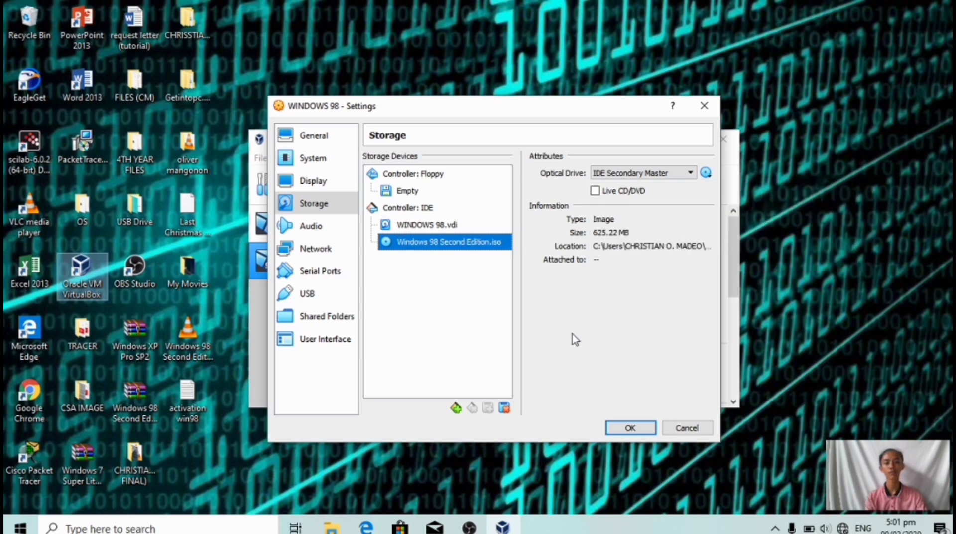
left_click(631, 428)
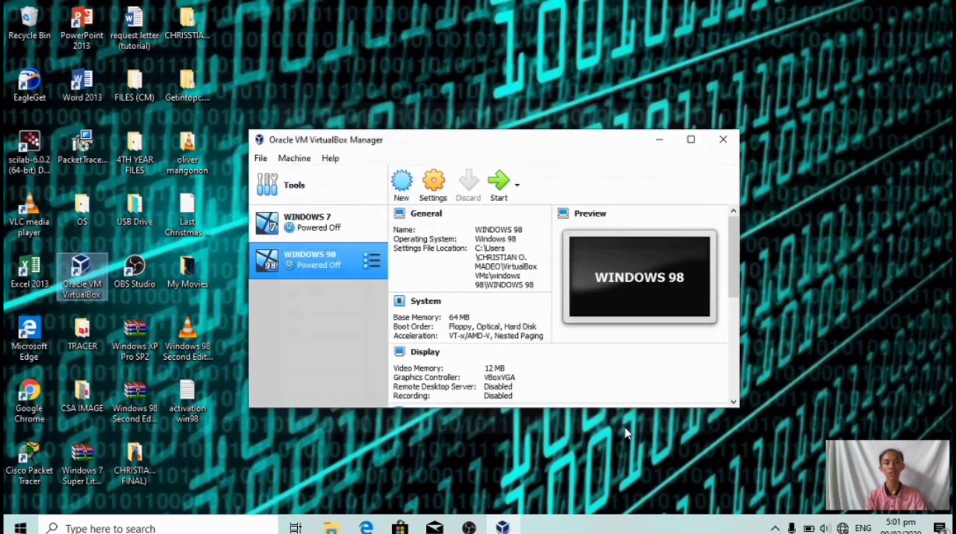
left_click(502, 195)
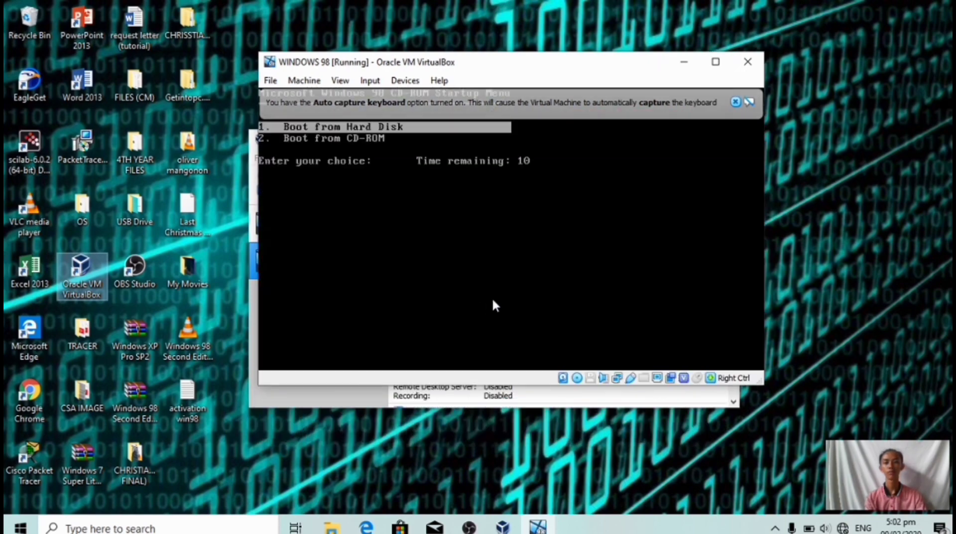
Step: Dismiss the auto-capture notice and choose Boot from CD-ROM in the startup menu
left_click(736, 102)
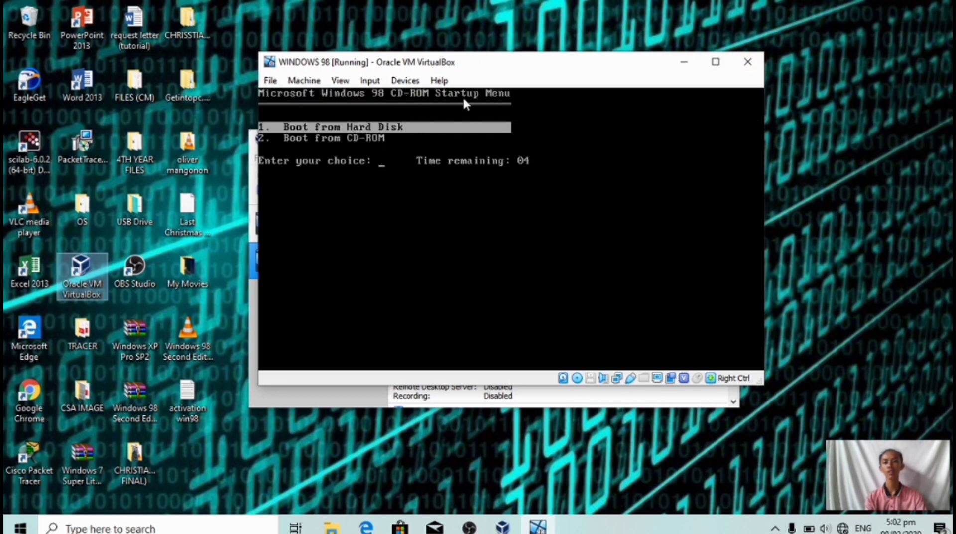
left_click(322, 139)
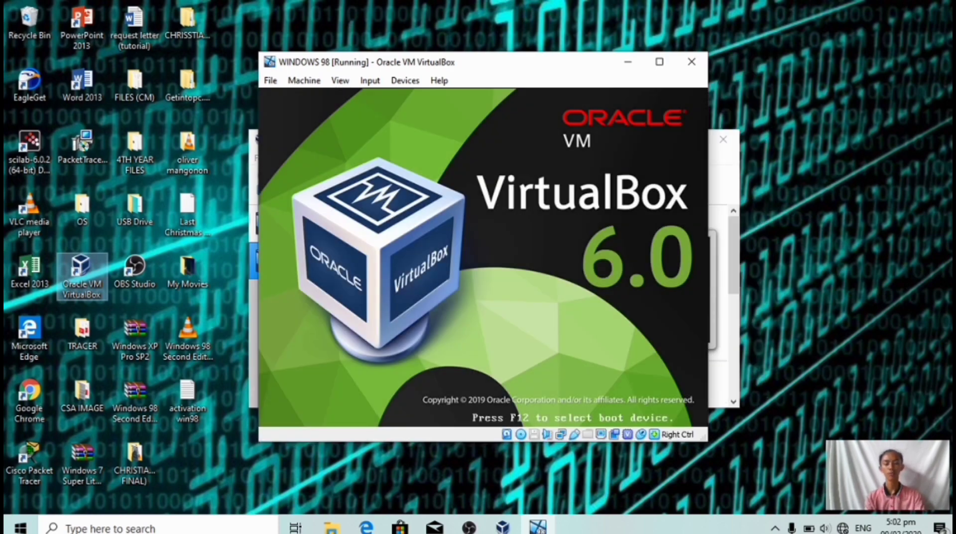
key("Down")
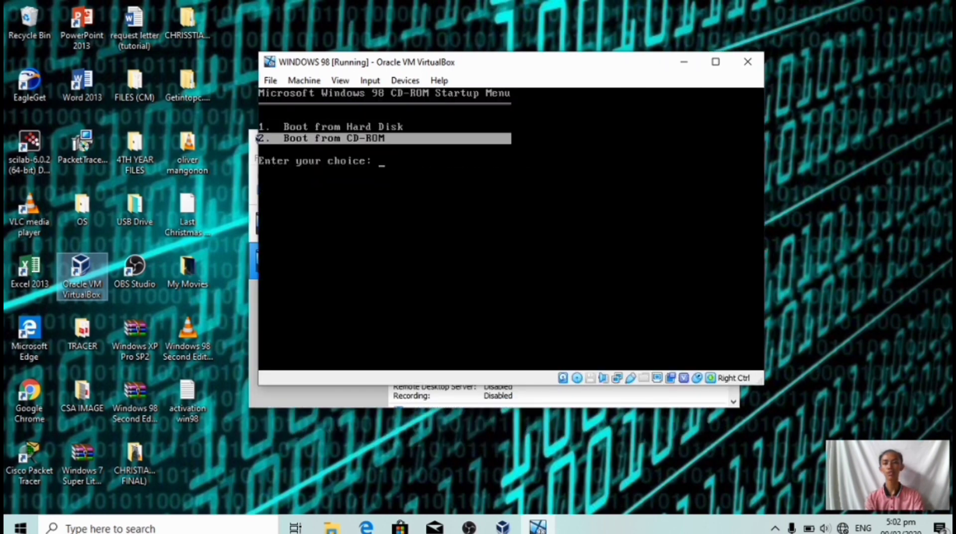
key("Return")
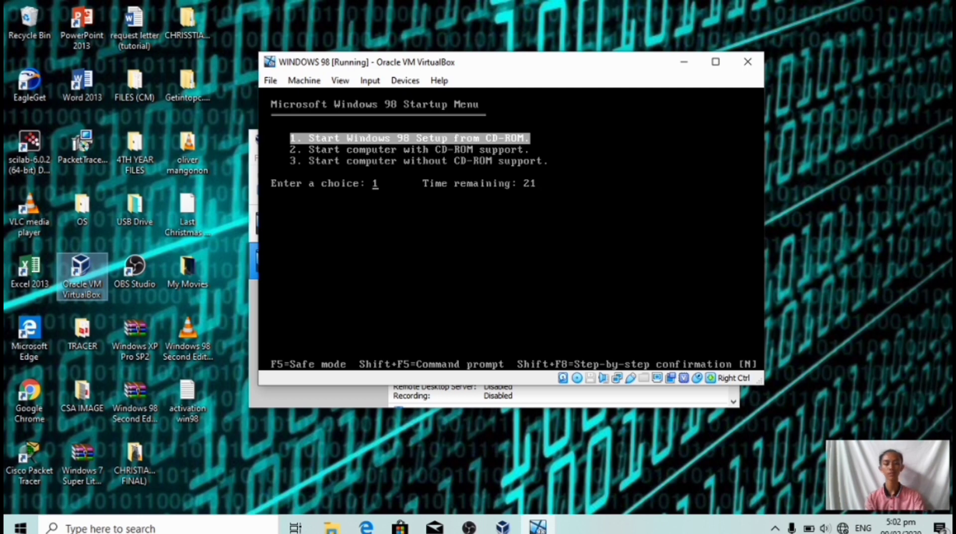
Step: Choose option 1, Start Windows 98 Setup from CD-ROM, and continue past the welcome screen
key("Return")
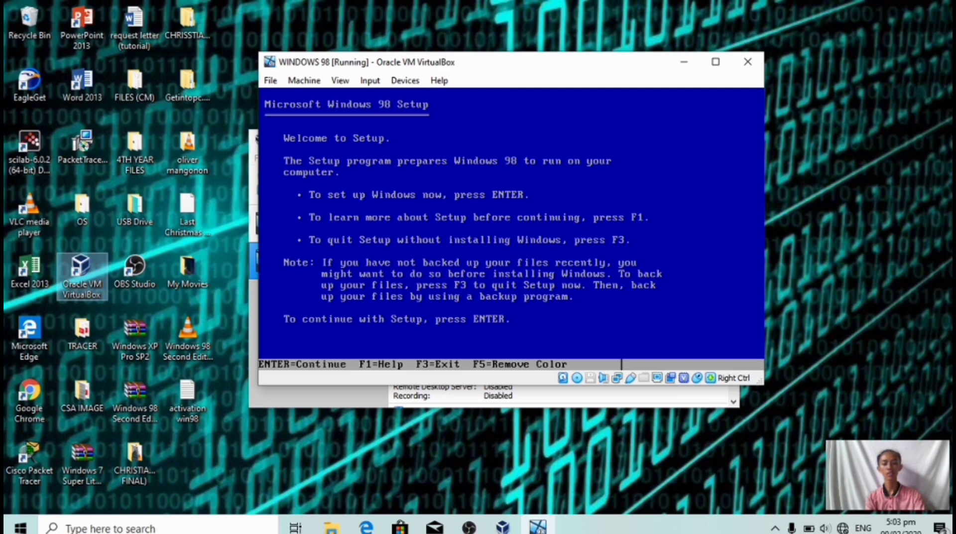
key("Return")
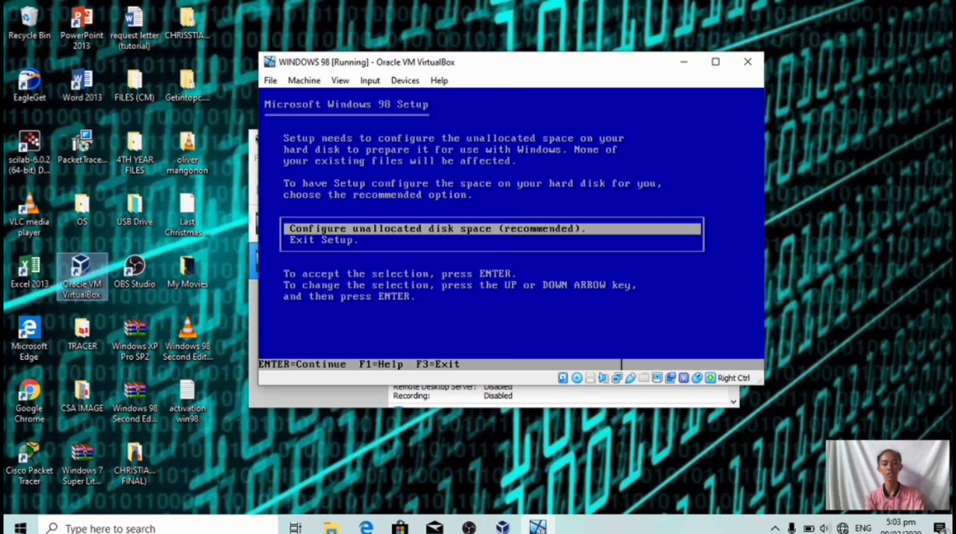
Step: Configure the unallocated disk space without large disk support and restart the VM
key("Return")
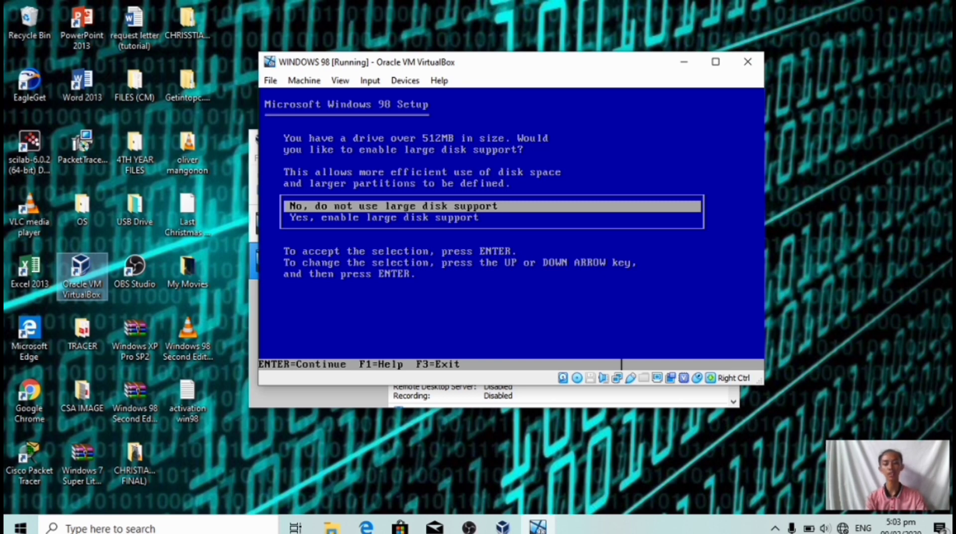
key("Return")
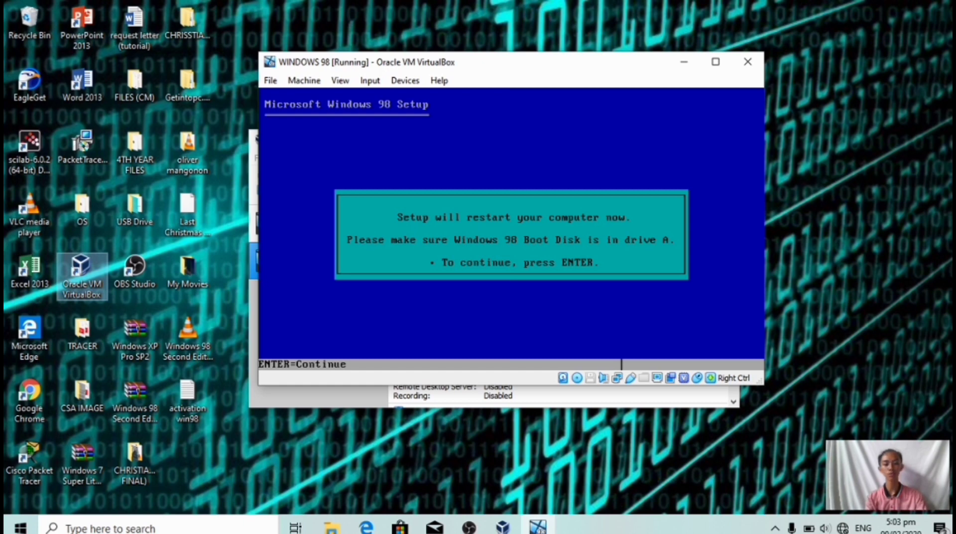
key("Return")
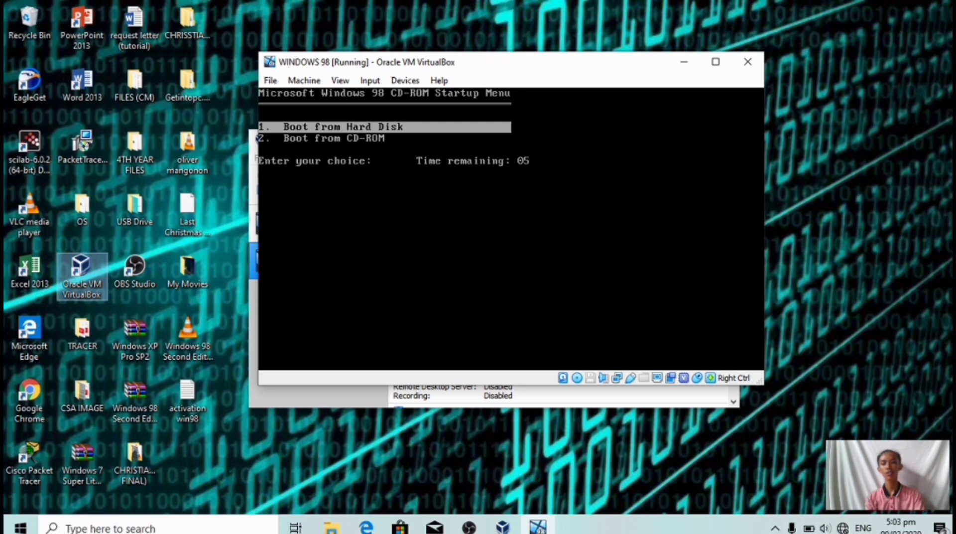
Step: Boot from CD-ROM again, start Setup with option 1, and run the routine system check
key("Down")
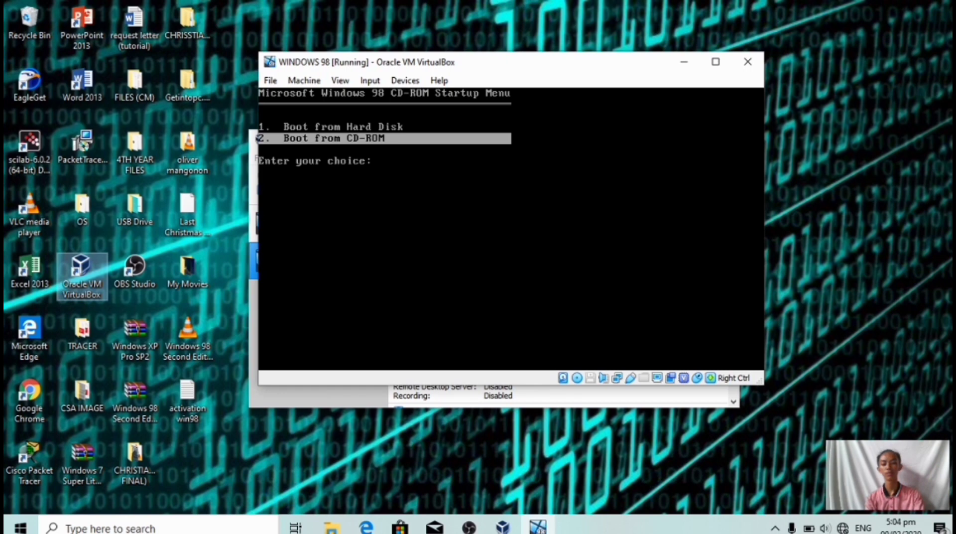
key("Return")
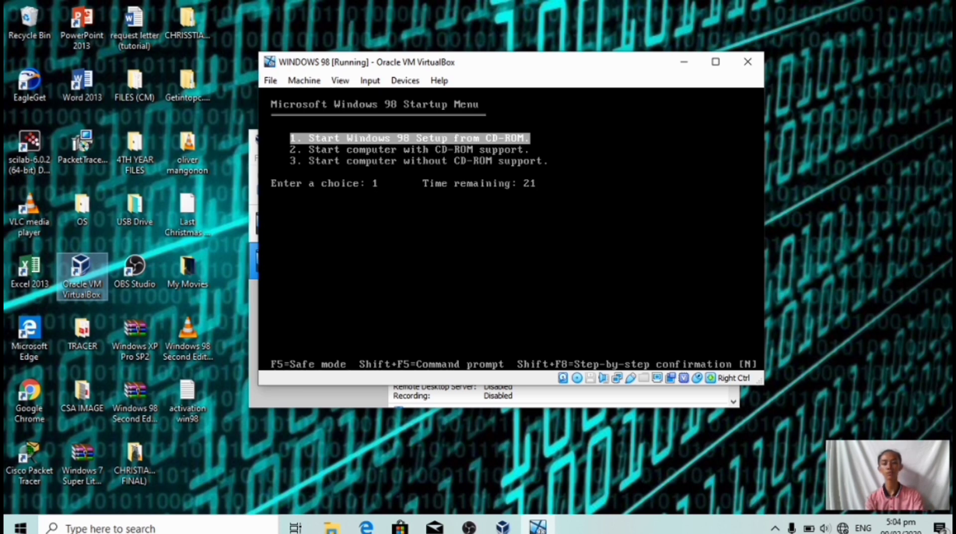
key("Return")
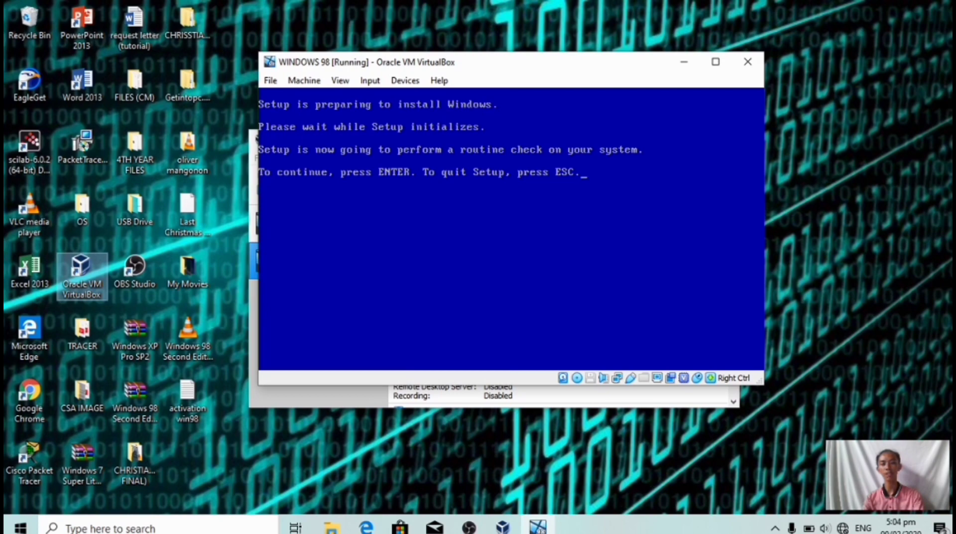
key("Return")
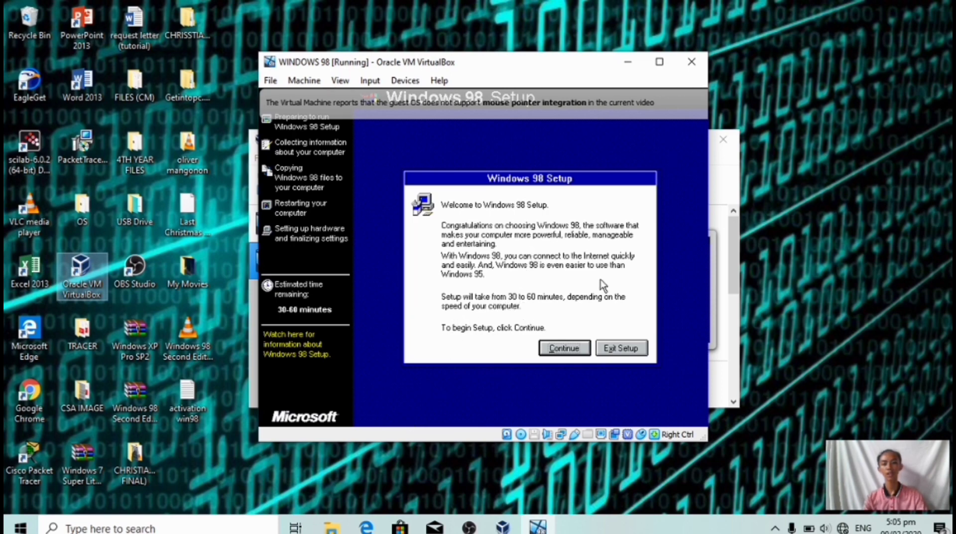
Step: Continue past the Setup welcome and keep C:\WINDOWS as the install directory
left_click(563, 348)
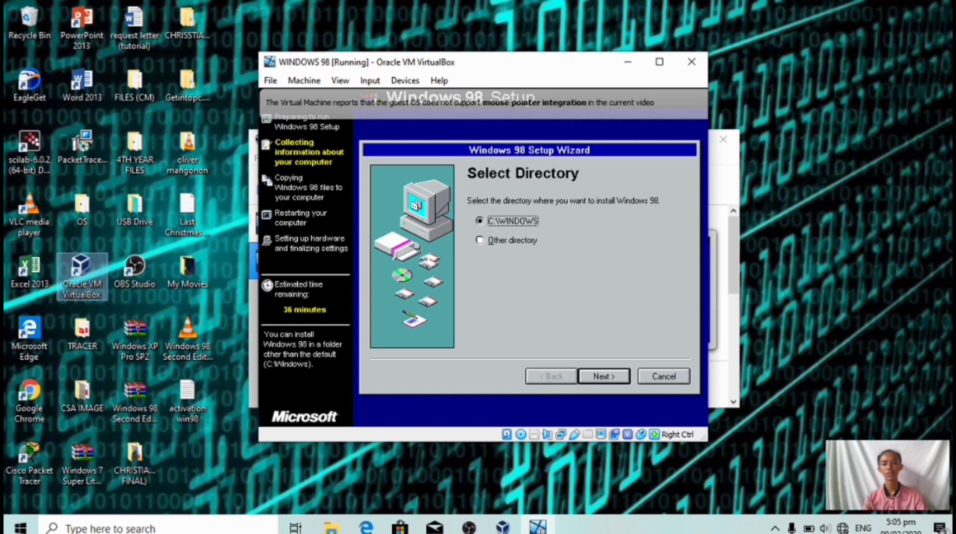
left_click(603, 379)
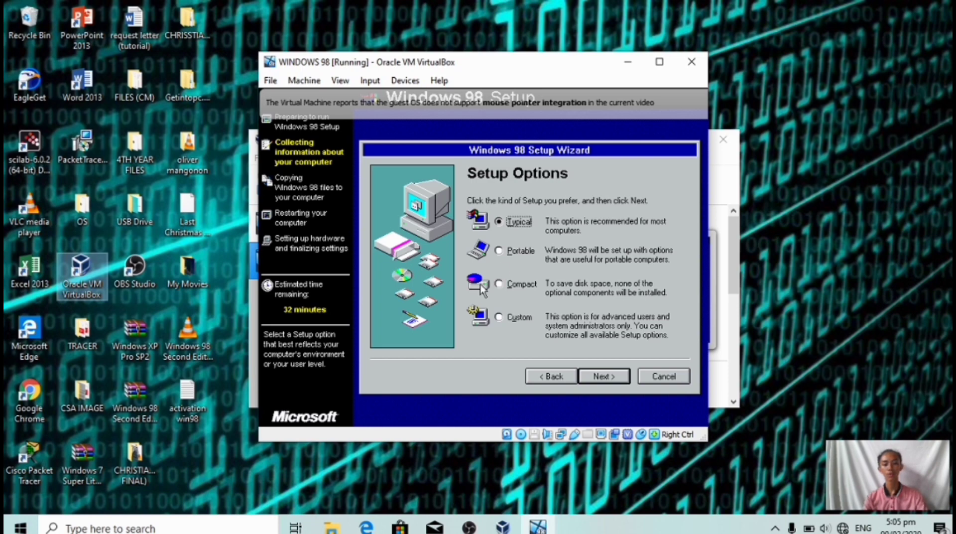
Step: Review the Typical, Portable, Compact and Custom setup types, keep Typical, and continue
key("Down")
key("Down")
key("Down")
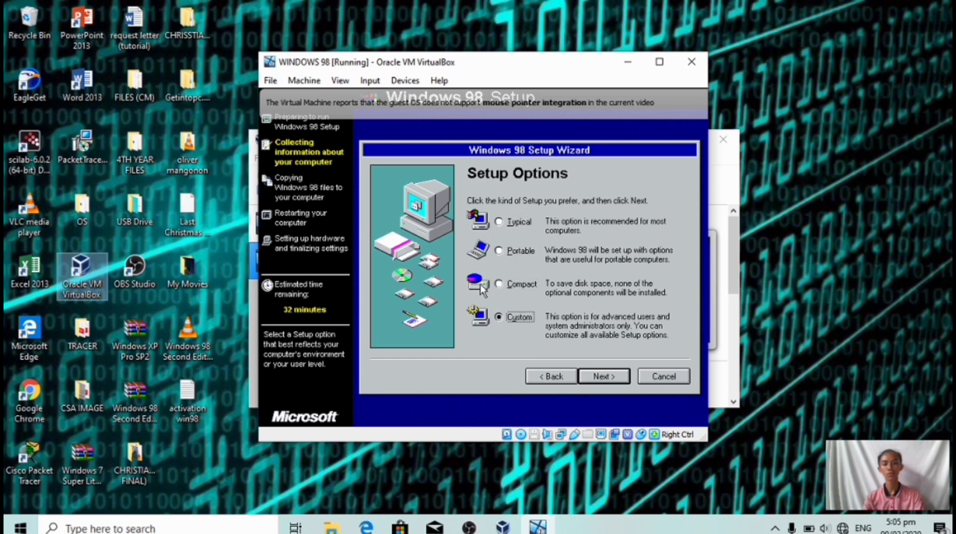
key("Up")
key("Up")
key("Up")
key("Down")
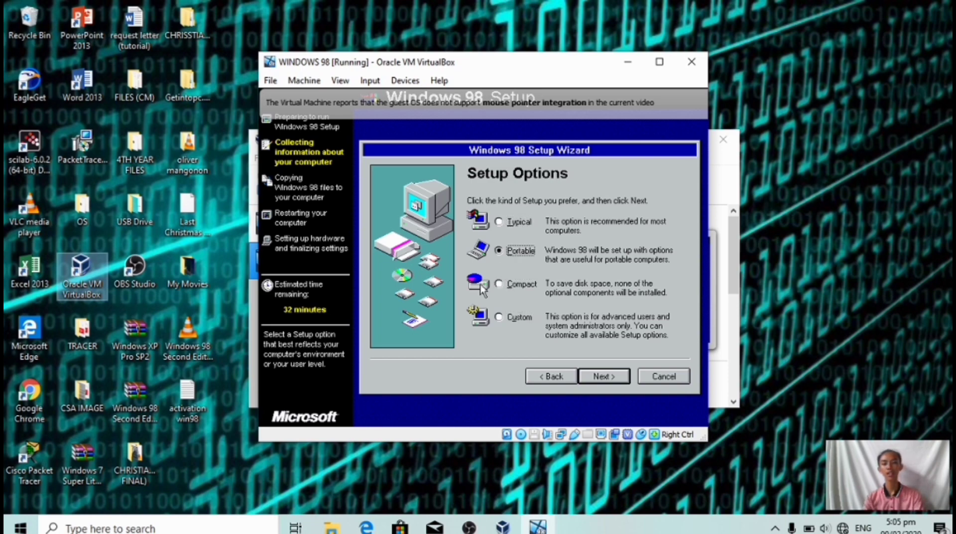
key("Down")
key("Down")
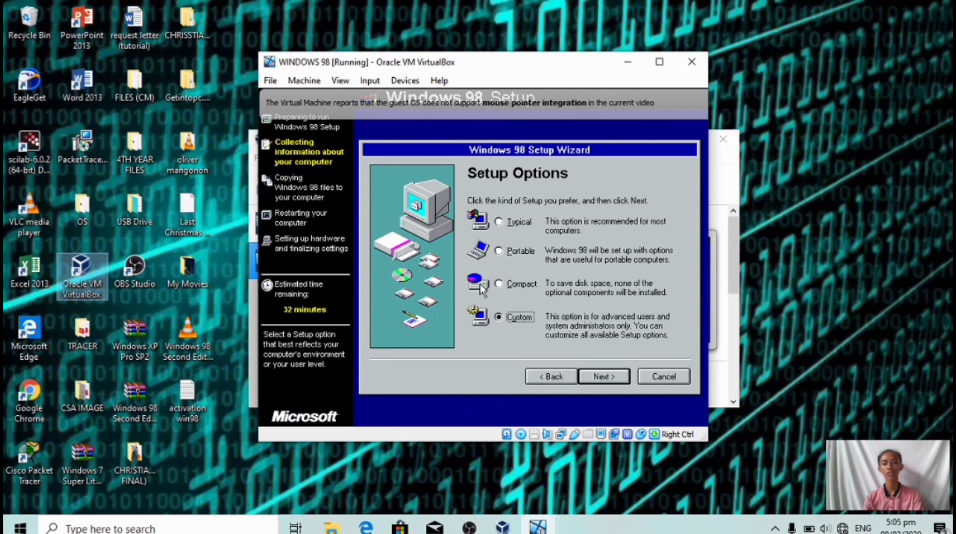
key("Up")
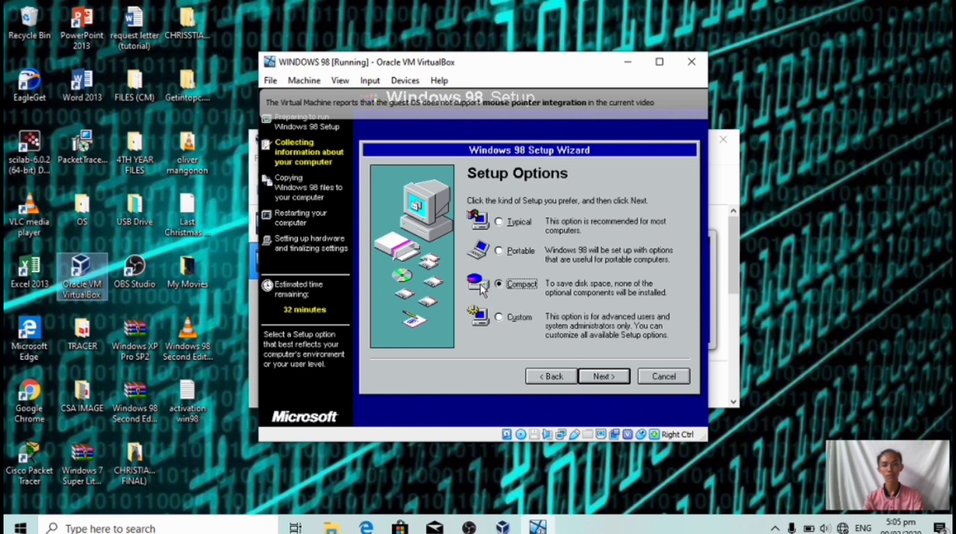
key("Up")
key("Up")
key("Up")
key("Down")
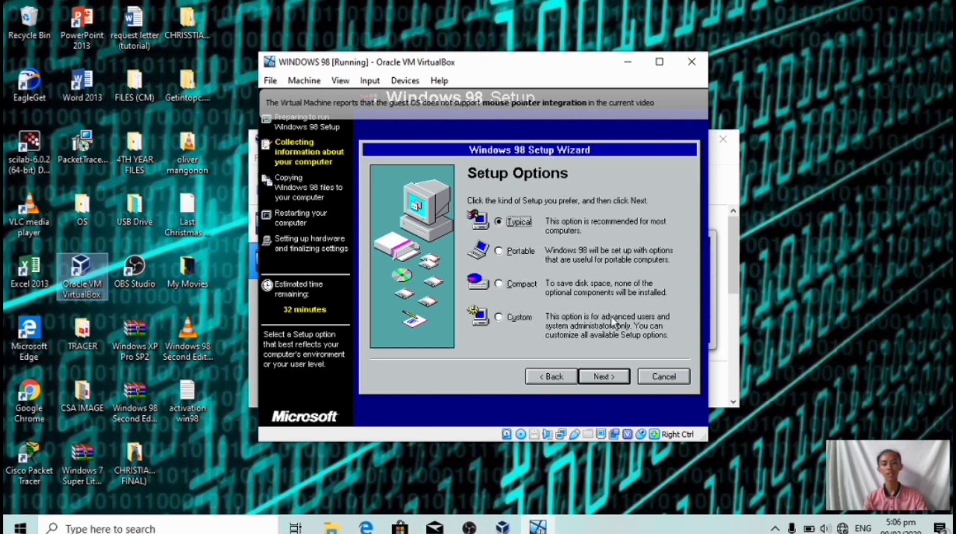
left_click(609, 377)
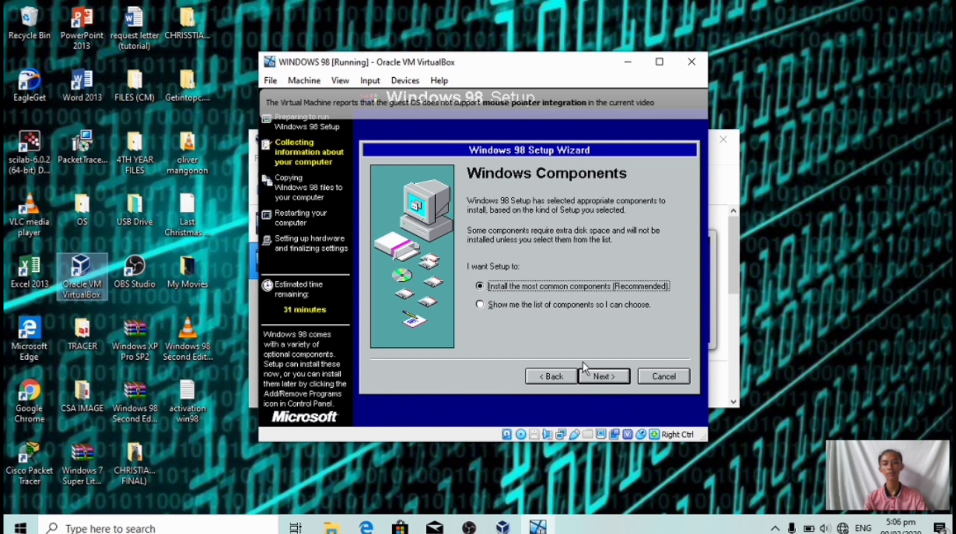
Step: Accept the recommended components and set the computer name to the user's first name only
left_click(609, 382)
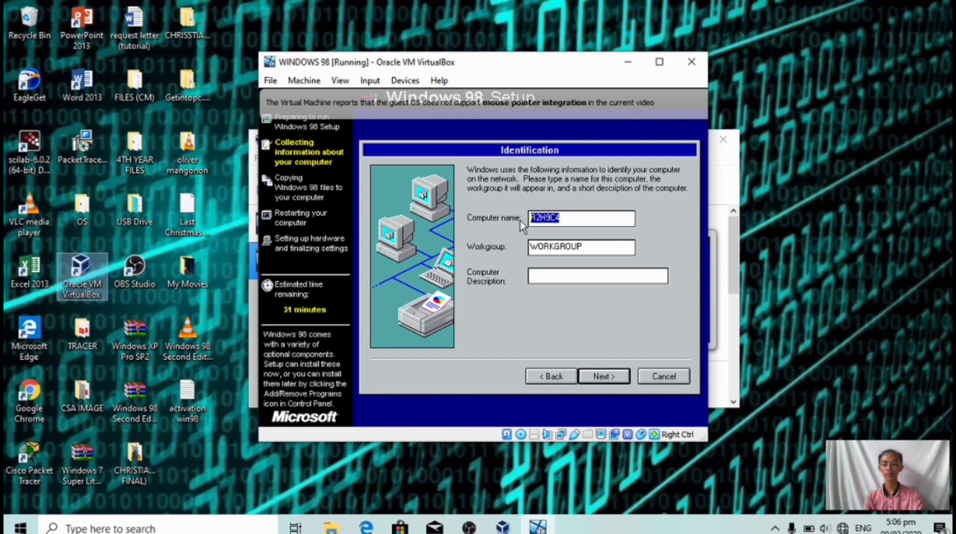
type("c")
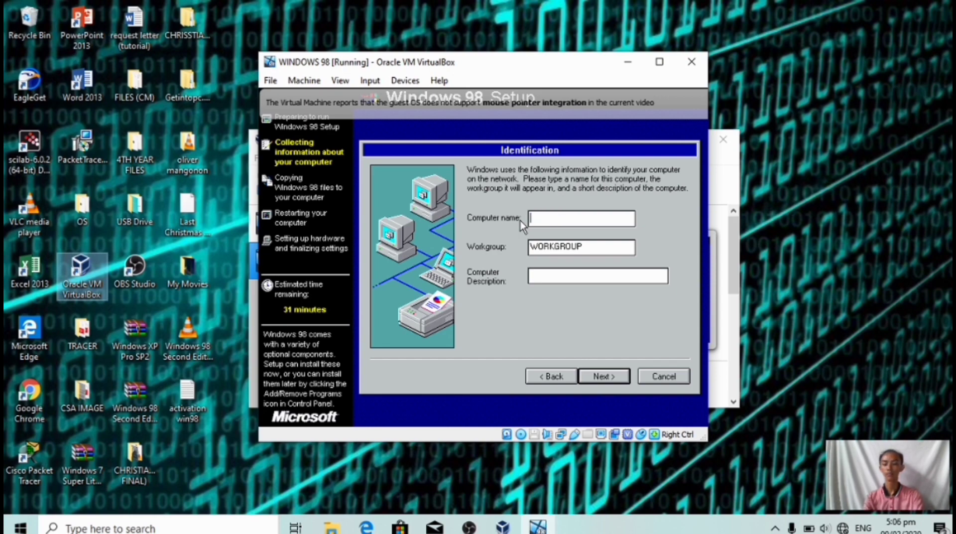
type("CRISTOPHE")
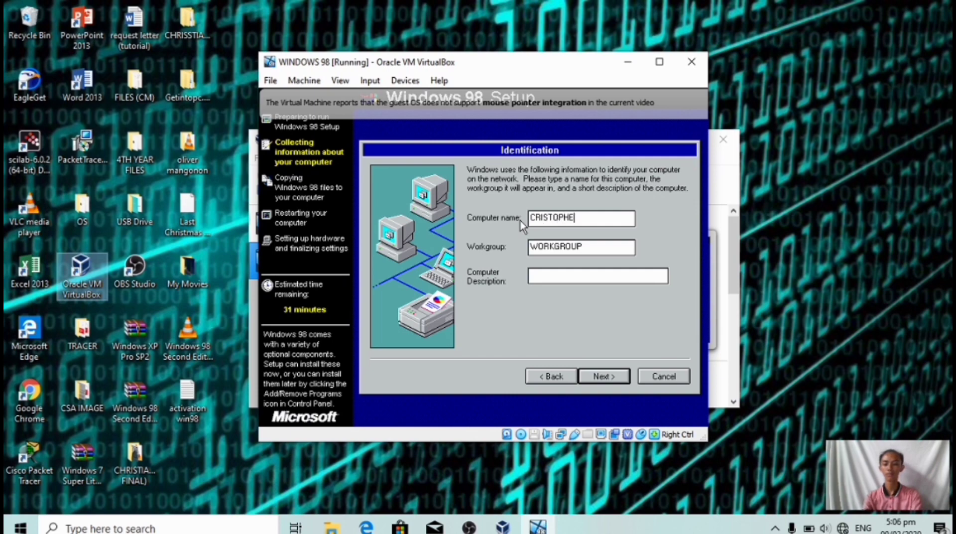
type("R a")
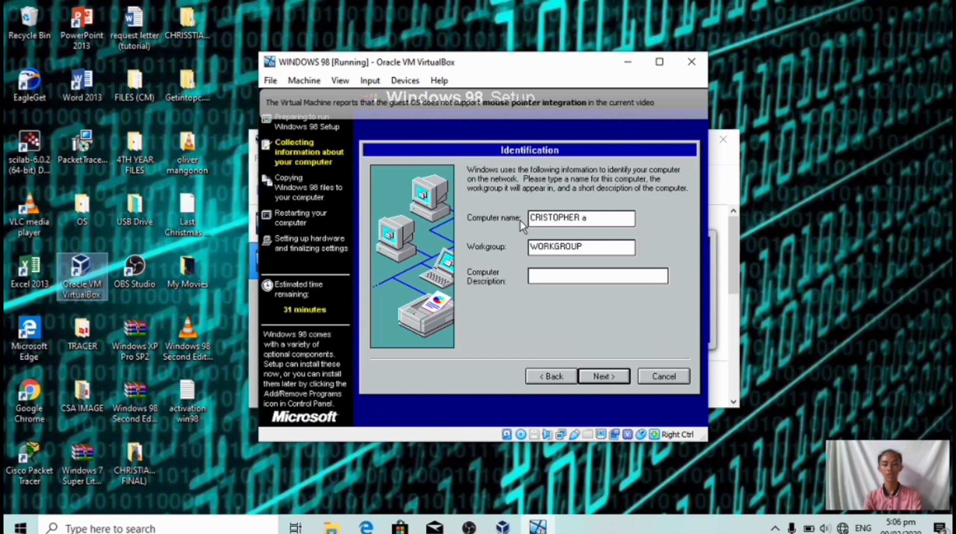
key("BackSpace")
type("ANGE")
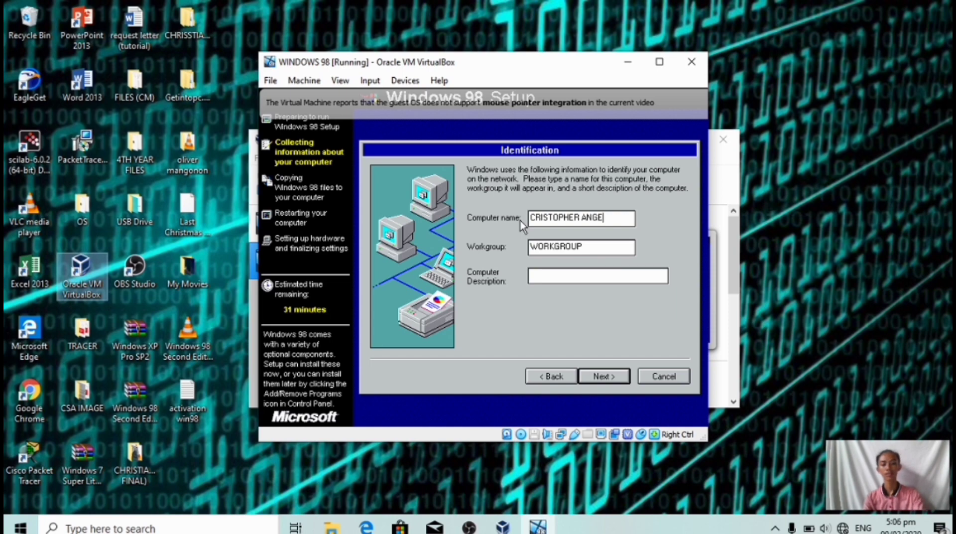
key("BackSpace")
key("BackSpace")
key("BackSpace")
key("BackSpace")
key("BackSpace")
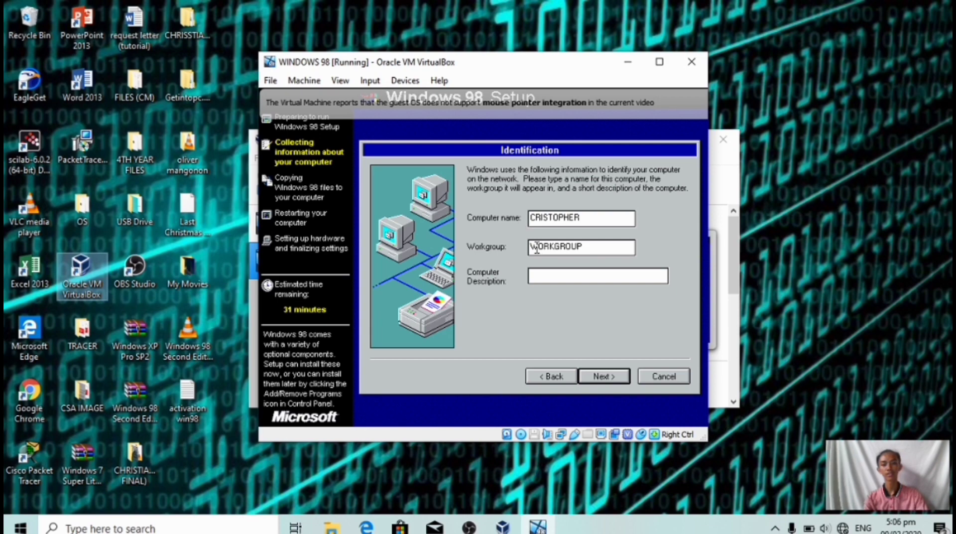
left_click(600, 379)
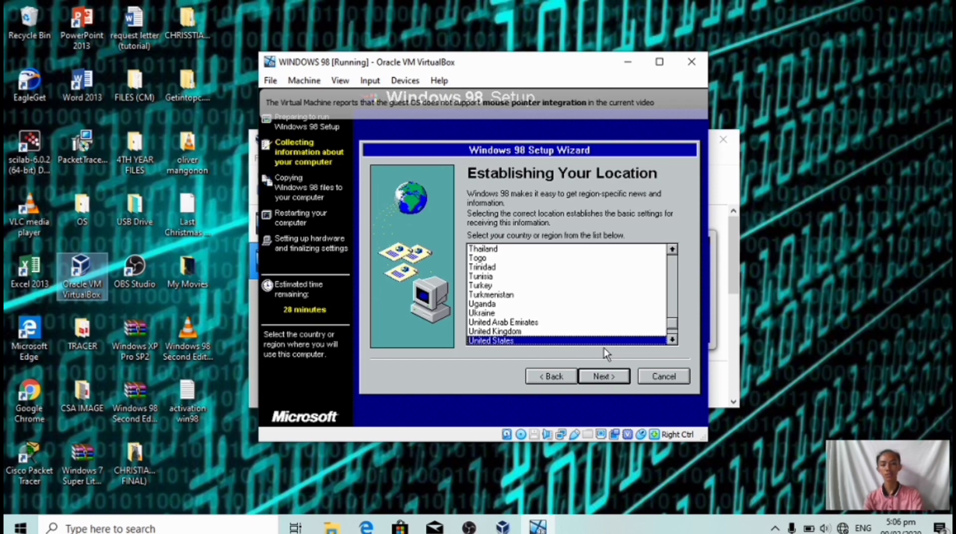
Step: Choose Philippines as the country and start copying the Windows 98 files
key("p")
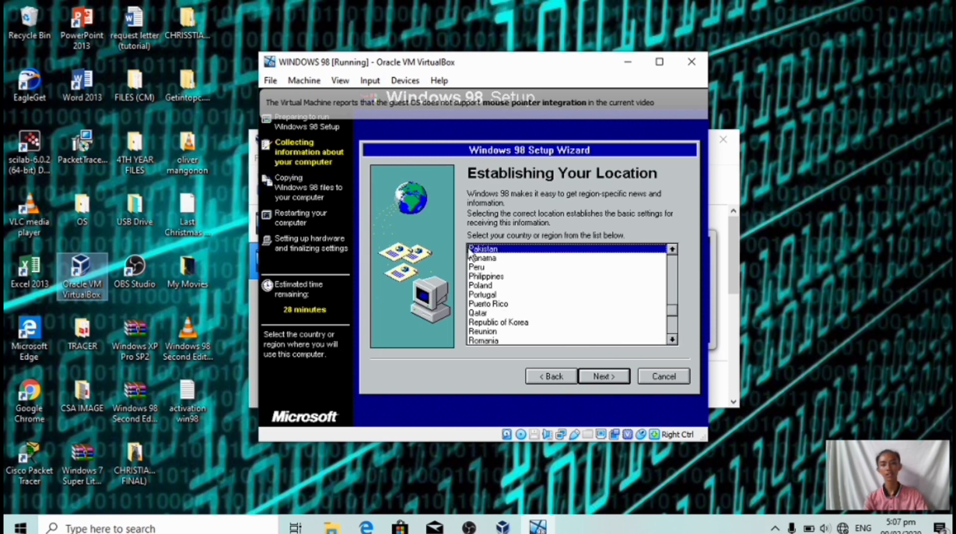
left_click(485, 277)
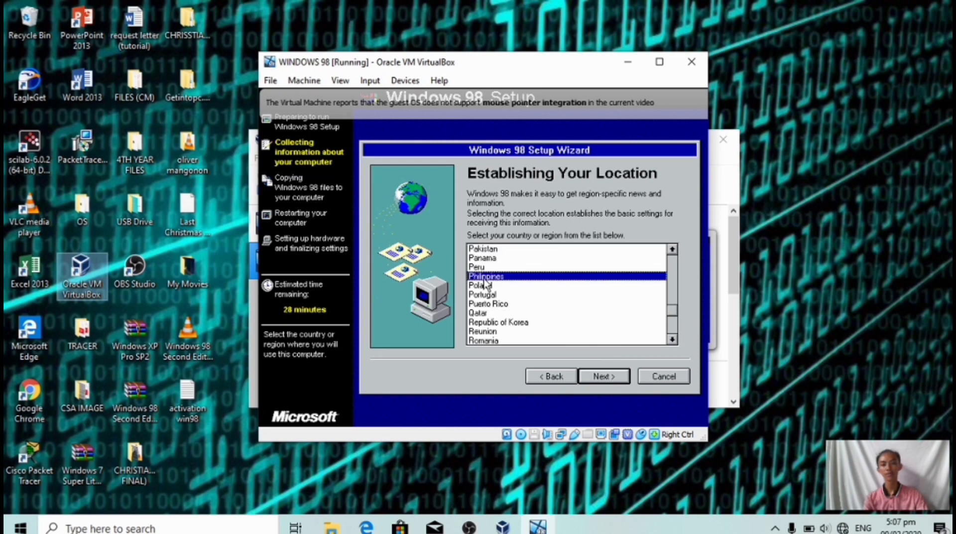
left_click(606, 376)
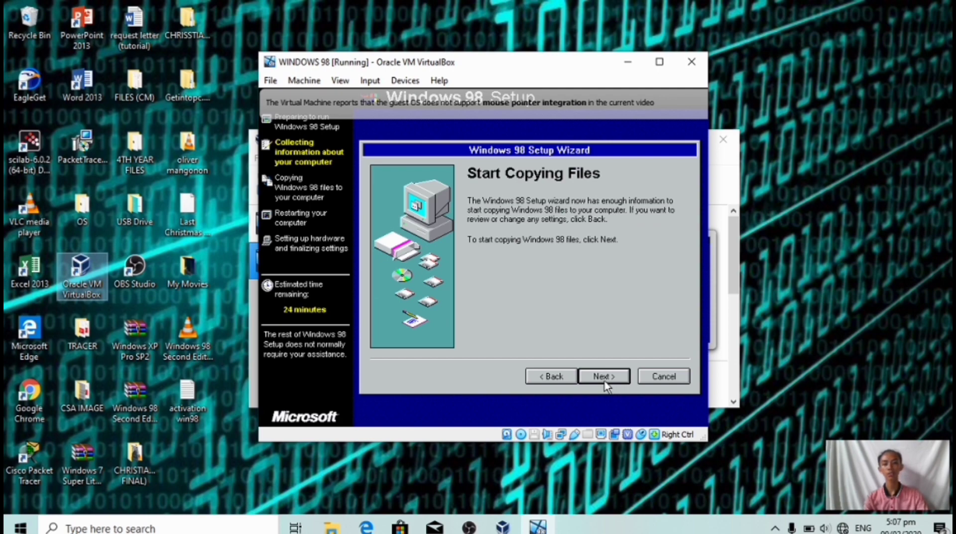
left_click(604, 377)
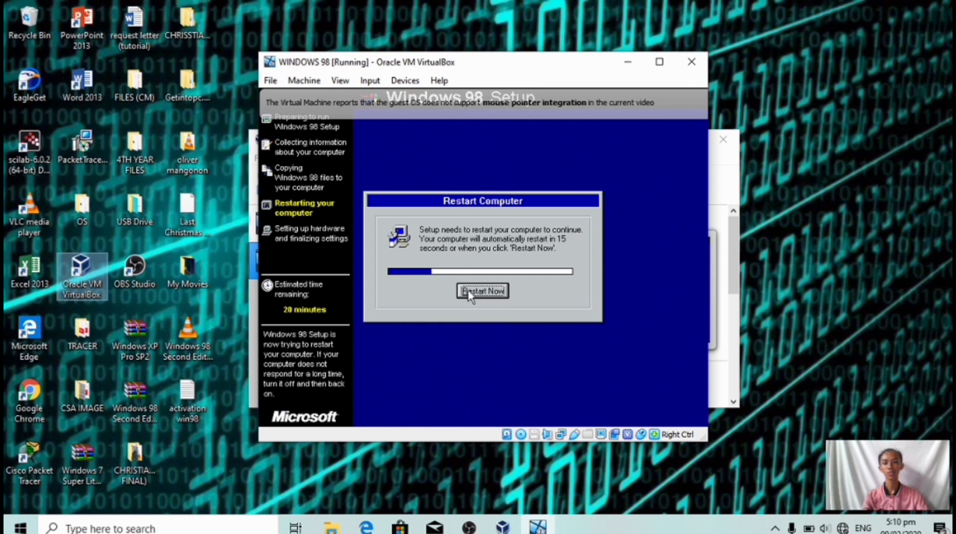
Step: Restart the VM now and choose Boot from Hard Disk at the startup menu
left_click(483, 293)
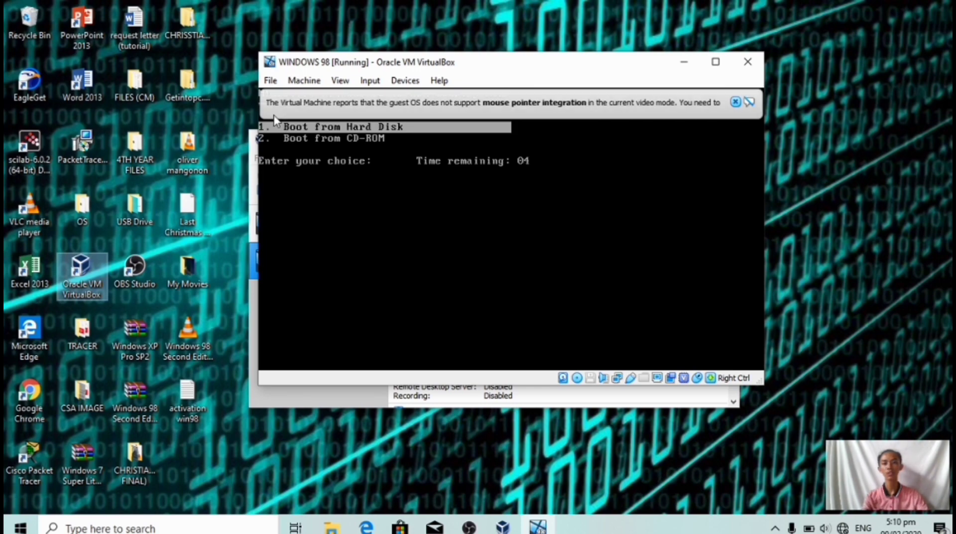
key("Return")
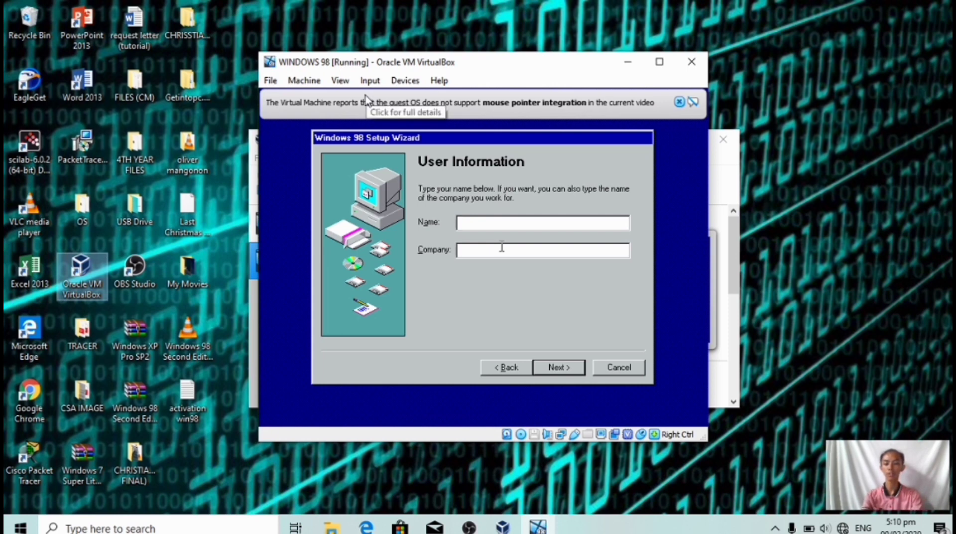
Step: Enter the user's name in the Name field and accept the license agreement
type("cristo")
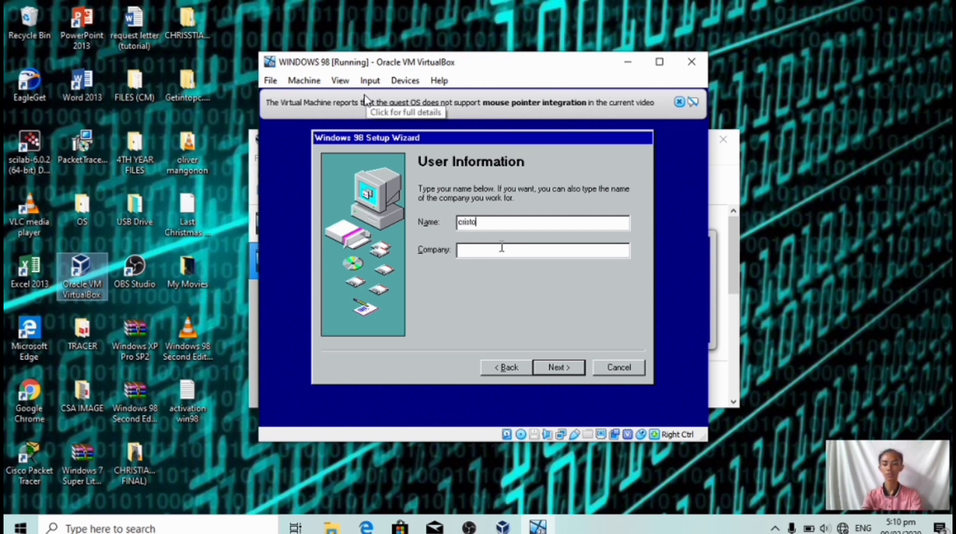
key("BackSpace")
type("opher")
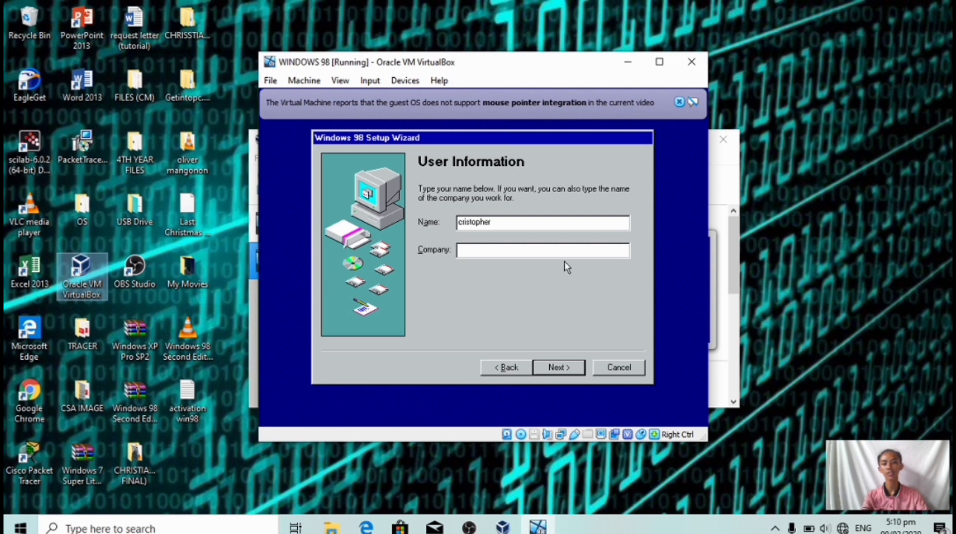
left_click(554, 368)
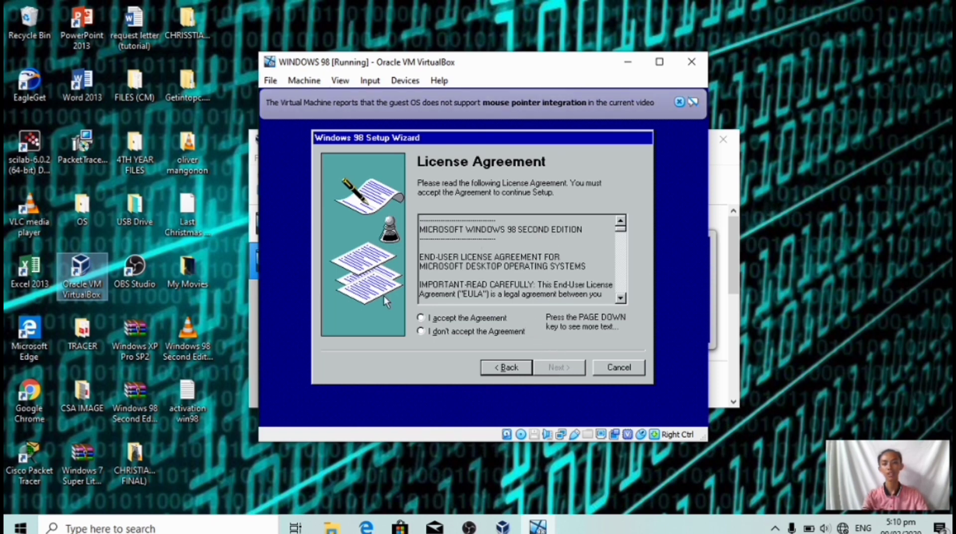
left_click(423, 317)
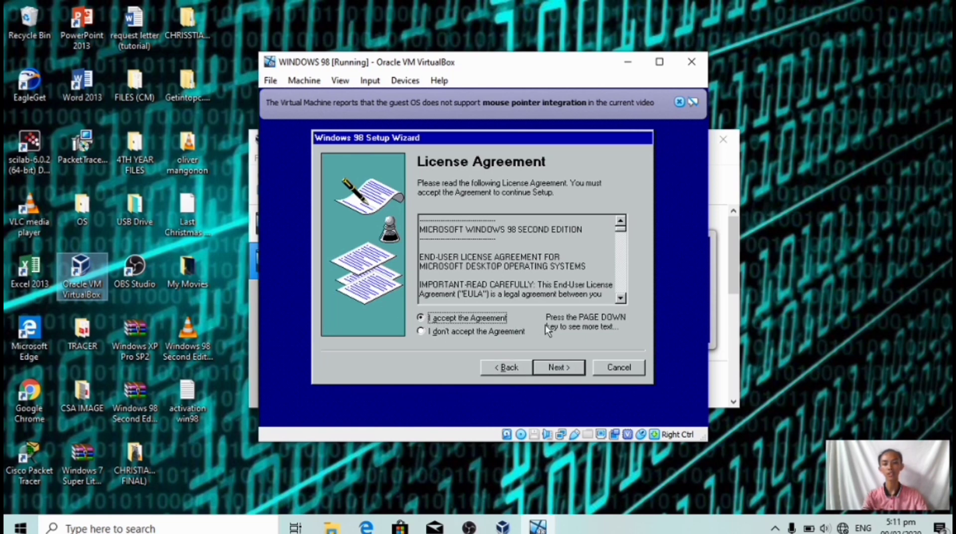
left_click(557, 370)
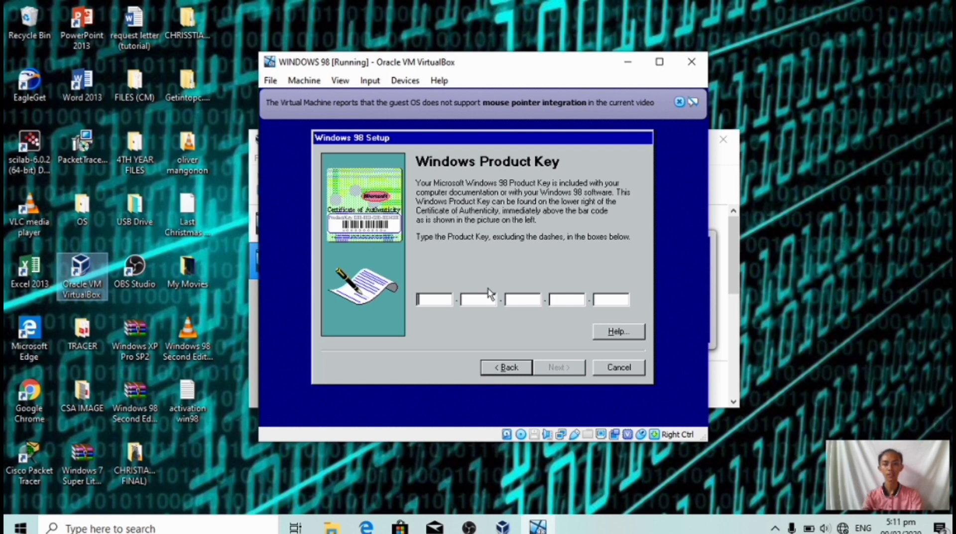
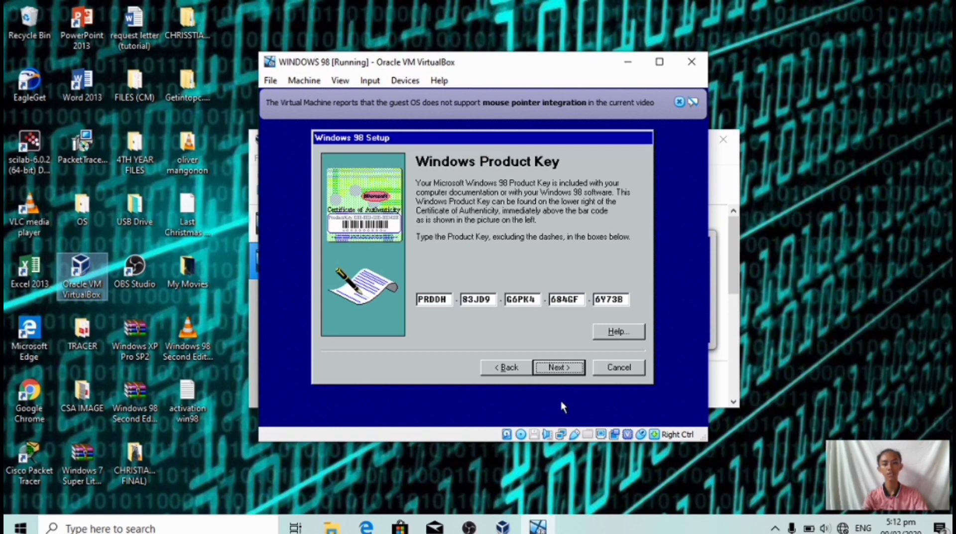
Step: Enter the Windows 98 product key across the five boxes and continue
left_click(572, 369)
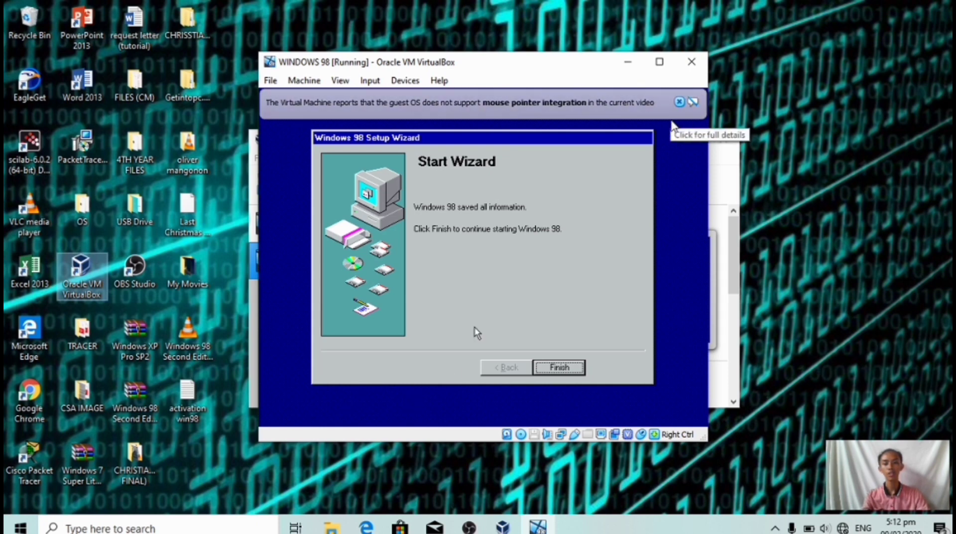
Step: Finish the Windows 98 Setup Wizard to start hardware detection
left_click(568, 369)
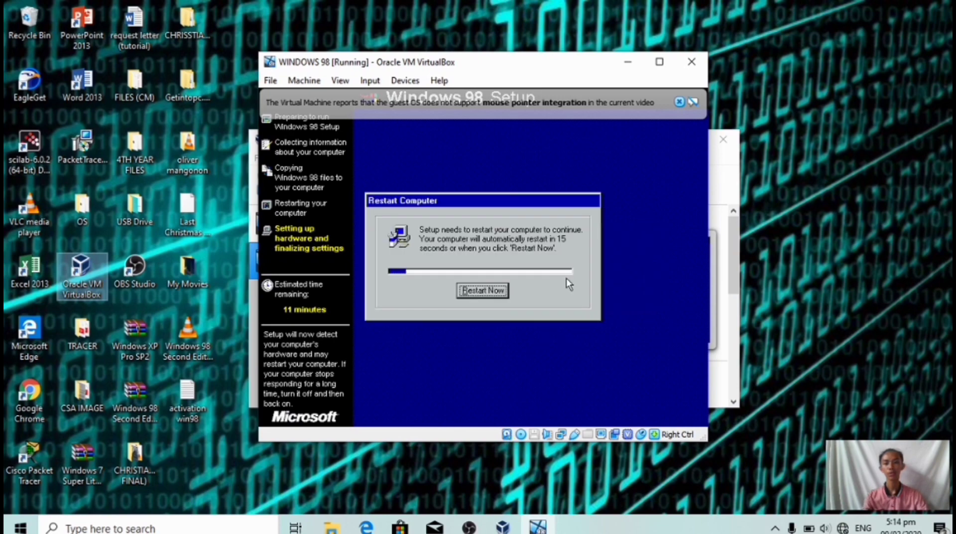
Step: Choose Restart Now in the Restart Computer dialog to reboot the guest
left_click(495, 292)
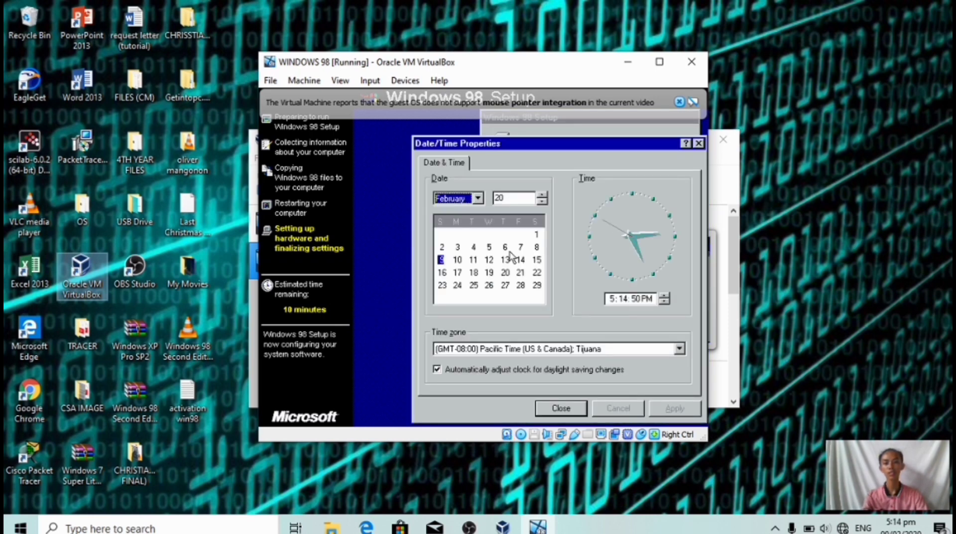
Step: Keep February as the month, set the time zone to (GMT+08:00) Taipei, and apply
left_click(478, 199)
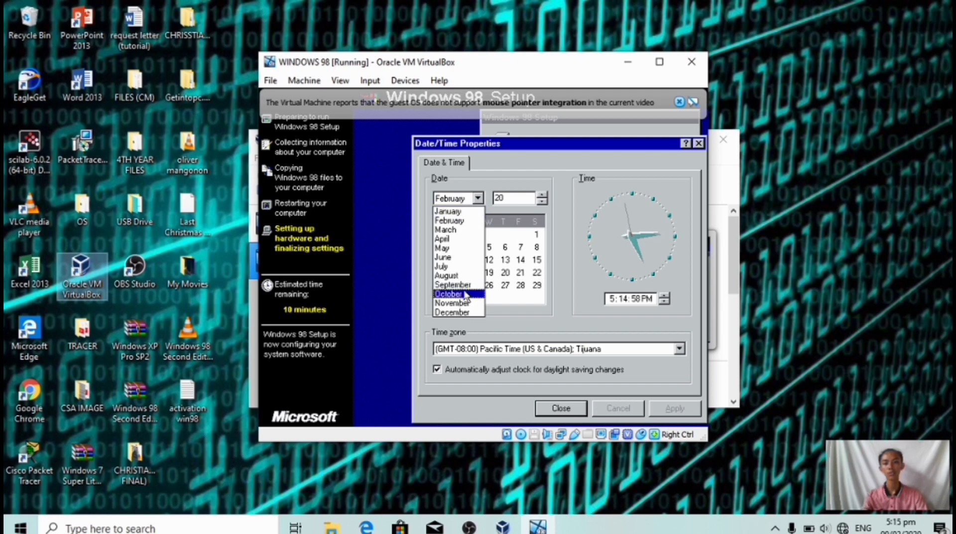
left_click(467, 221)
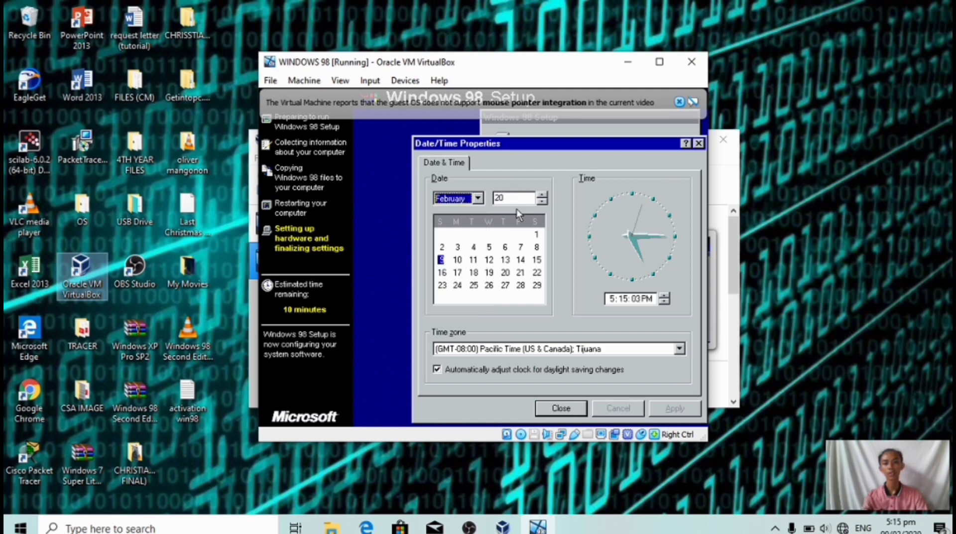
left_click(511, 198)
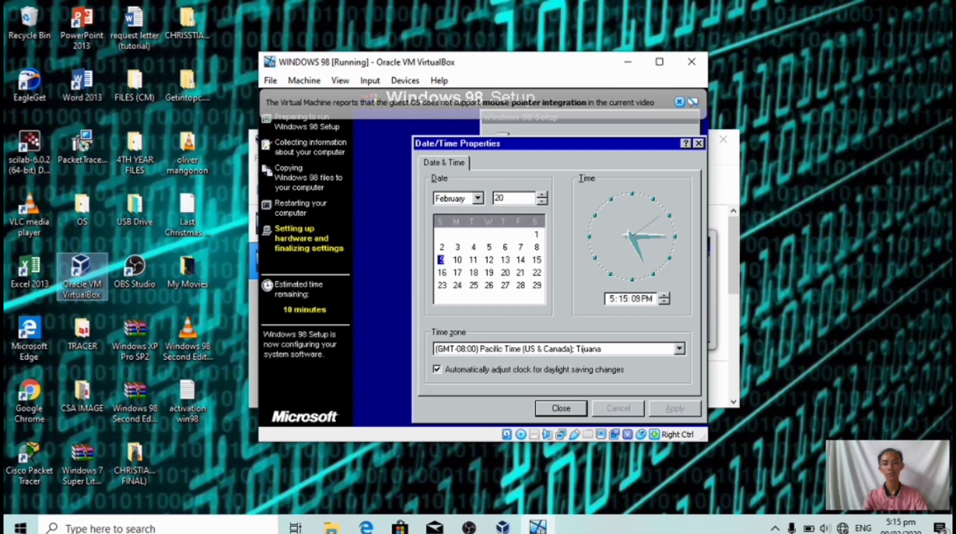
left_click(680, 348)
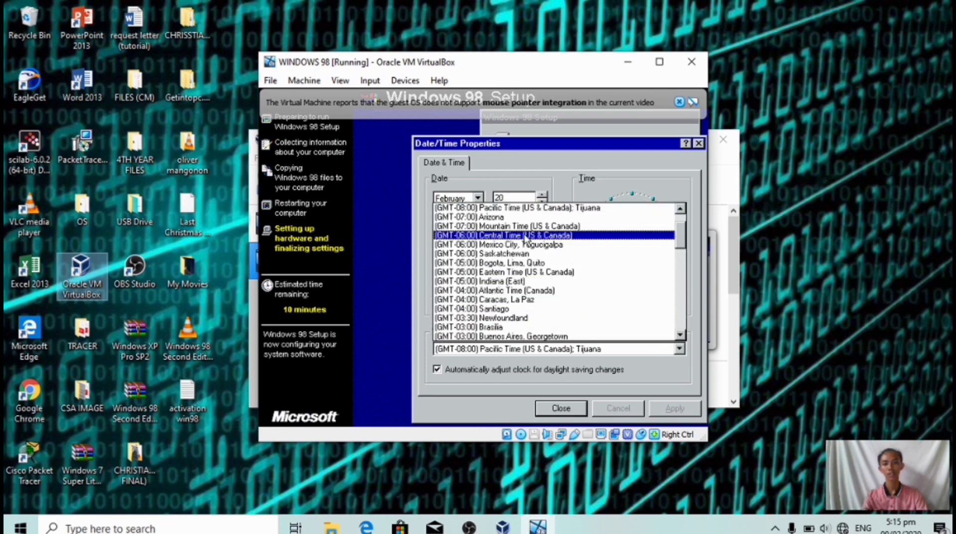
scroll(528, 355, "down", 7)
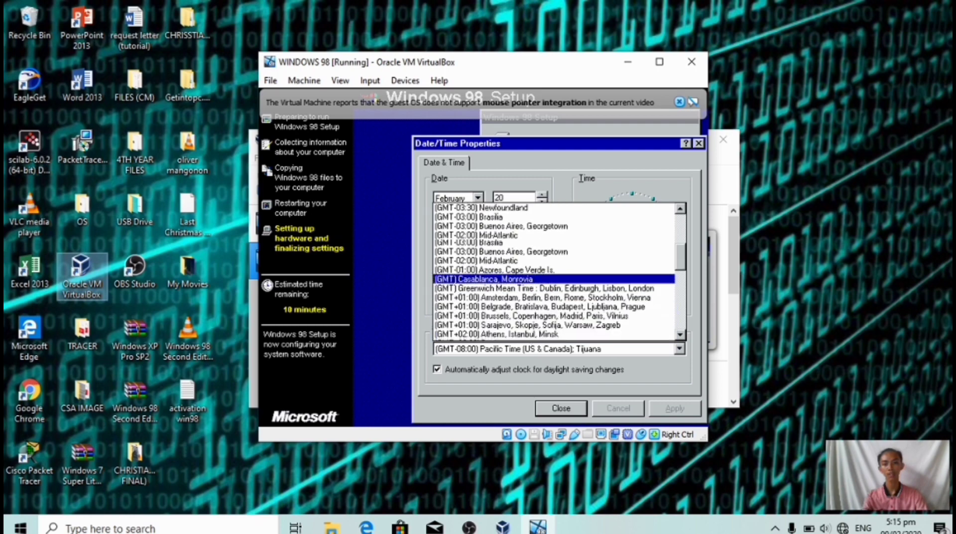
scroll(518, 338, "down", 4)
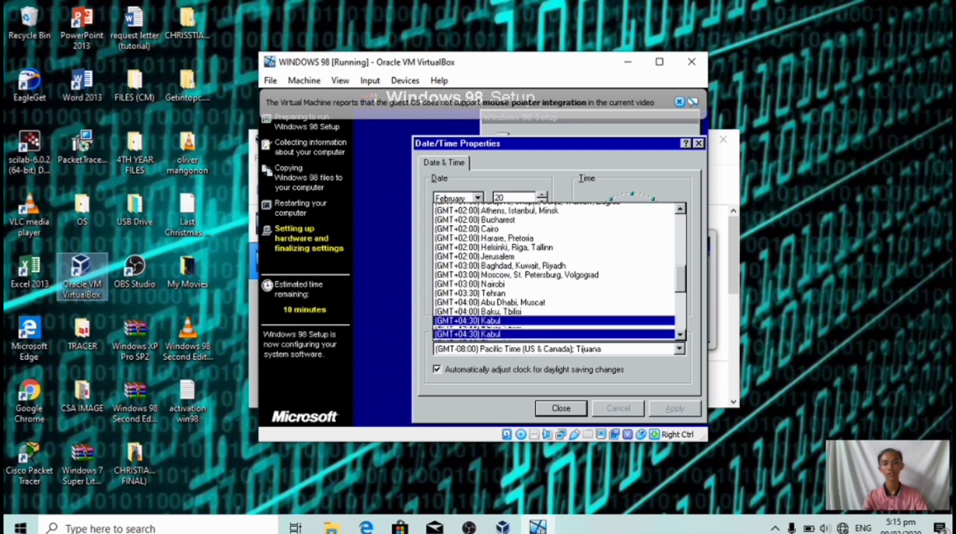
scroll(518, 338, "down", 3)
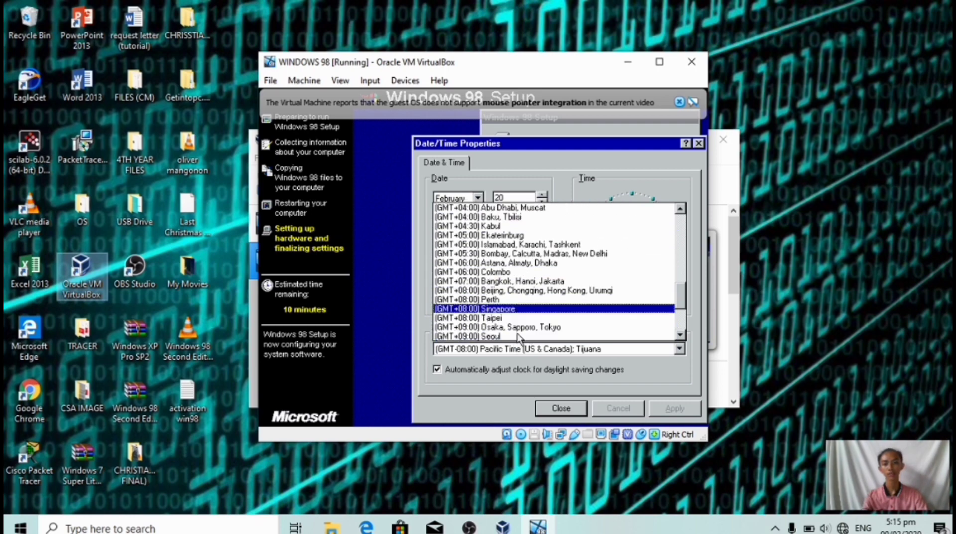
left_click(507, 319)
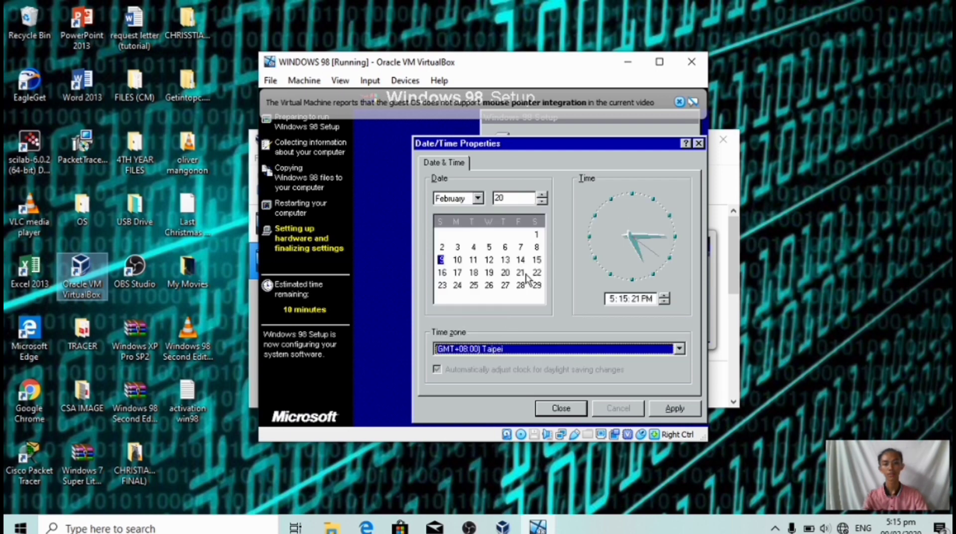
left_click(678, 408)
left_click(569, 406)
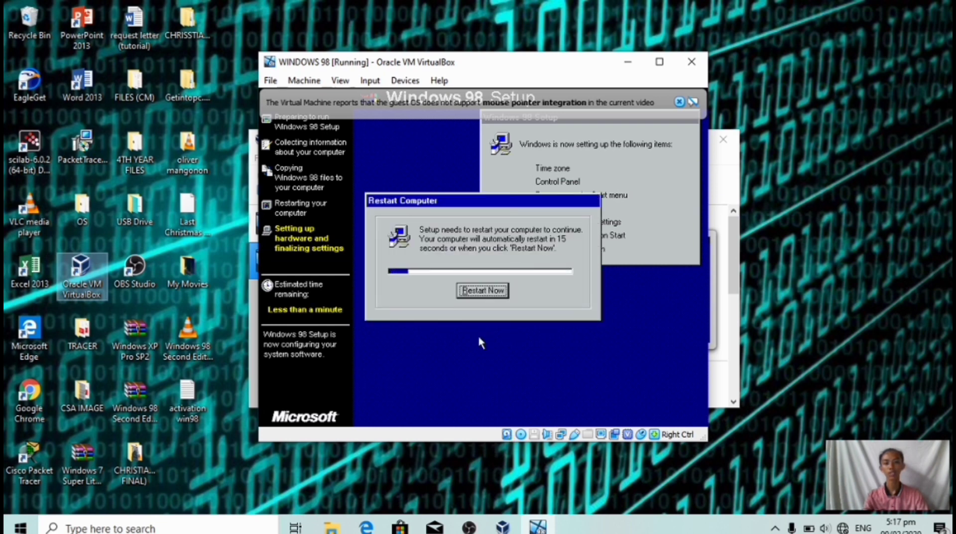
Step: Choose Restart Now in the Restart Computer dialog to reboot the guest
left_click(499, 298)
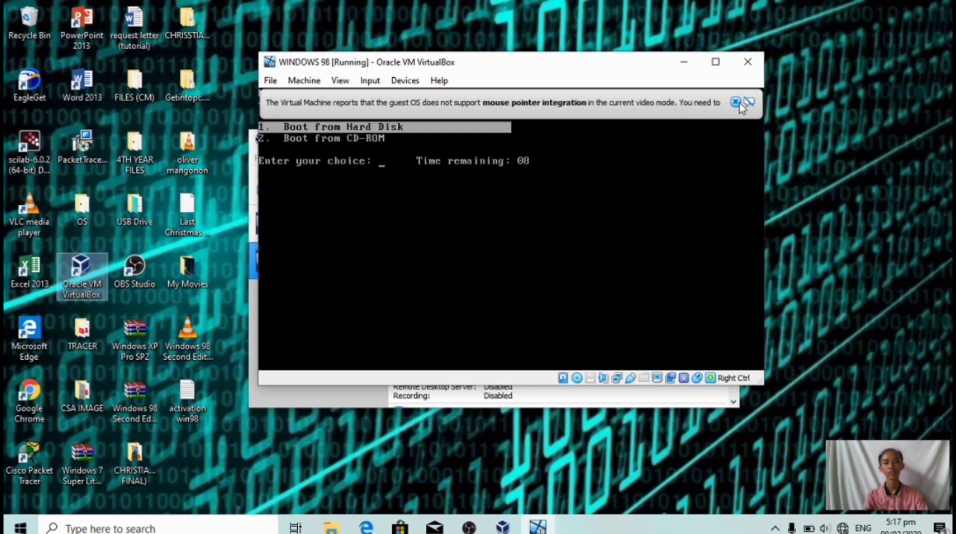
Step: Capture the mouse in the VM so it boots from the hard disk by default
left_click(312, 128)
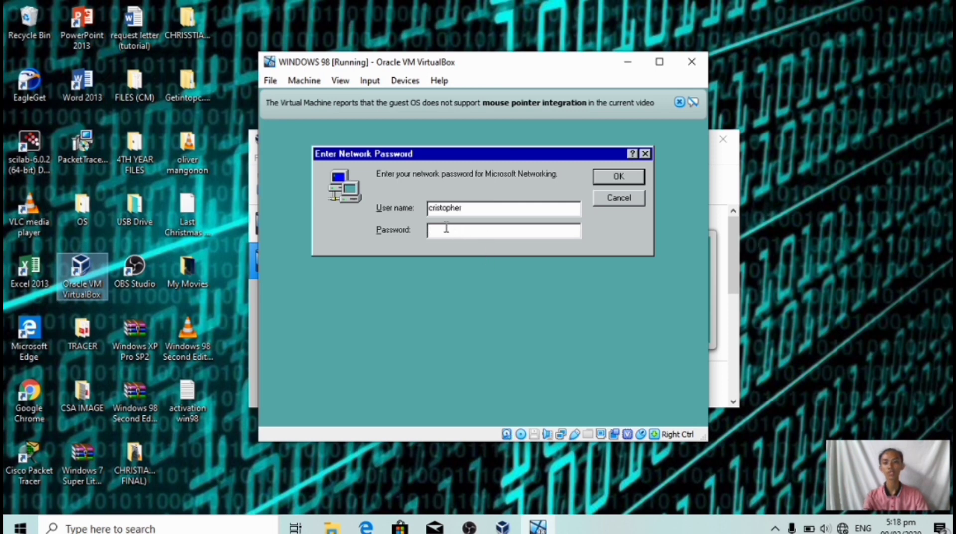
Step: Release the mouse with Right Ctrl, then enter and submit the Windows 98 user's network password
key("Control_R")
key("Control_R")
key("Control_R")
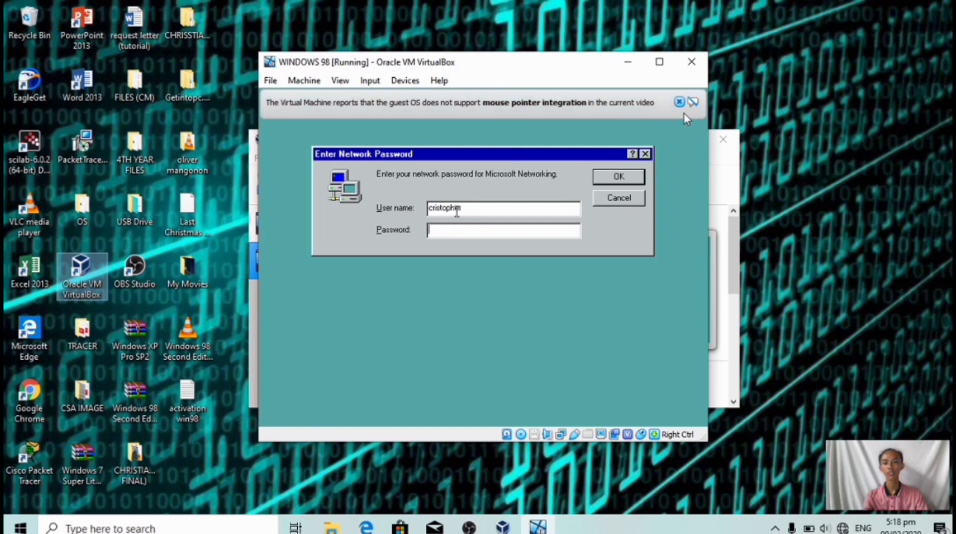
key("Control_R")
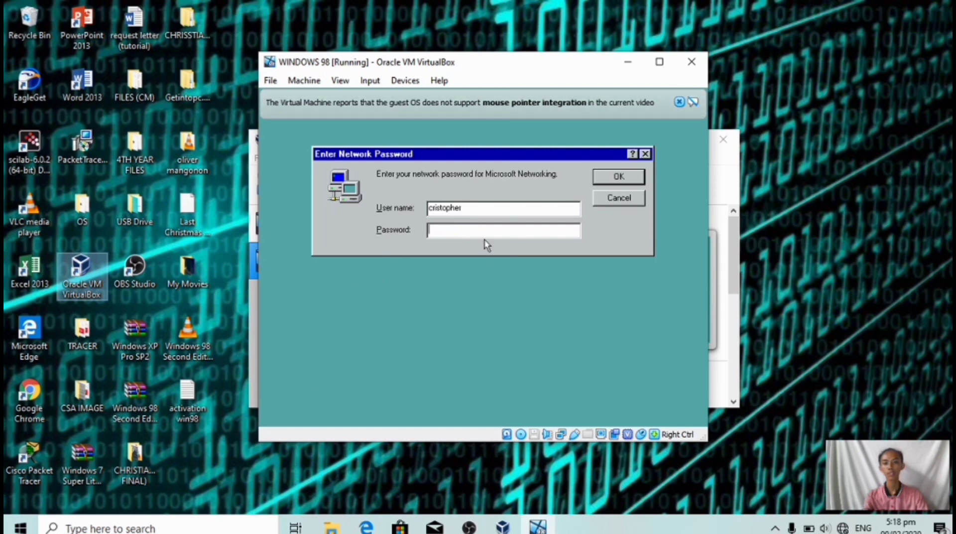
type("****")
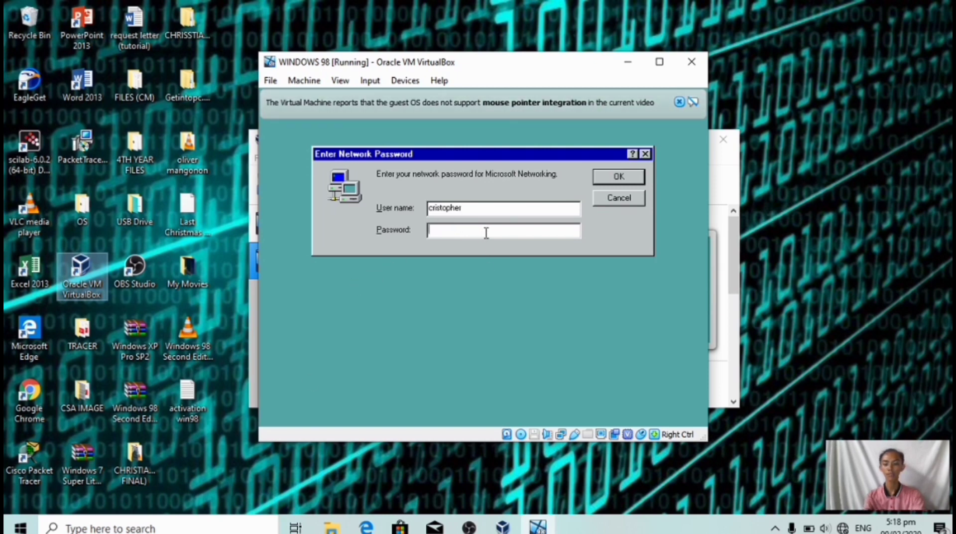
type("****")
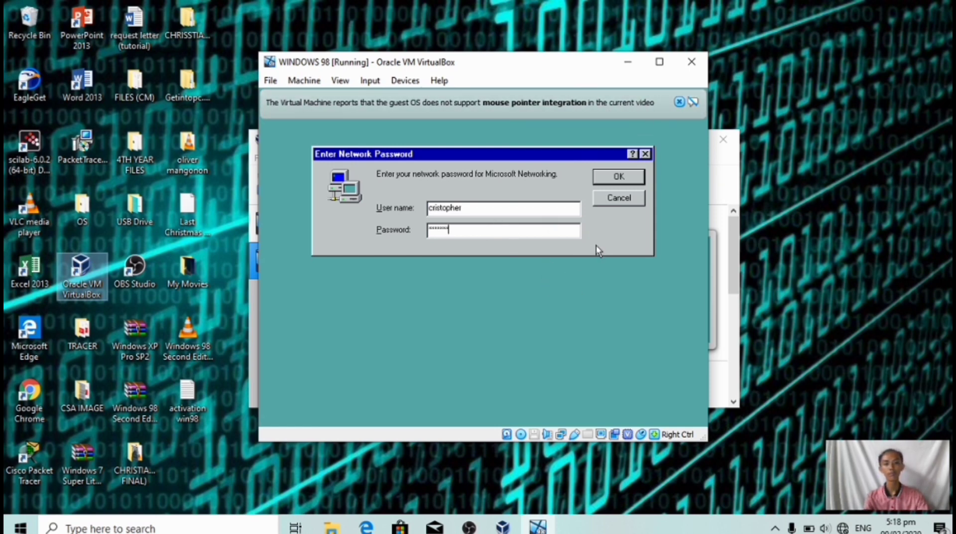
key("Return")
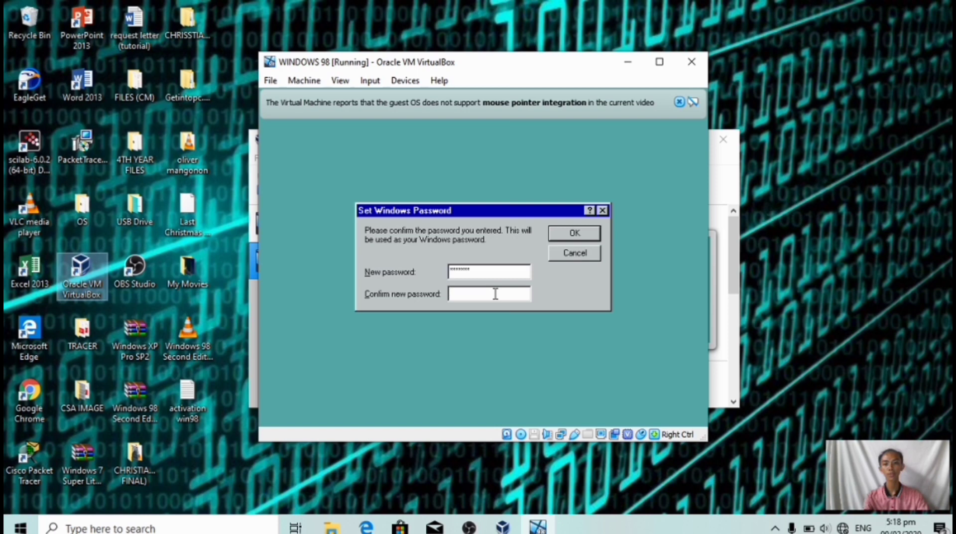
Step: Retype the same password in Confirm new password and submit it
type("********")
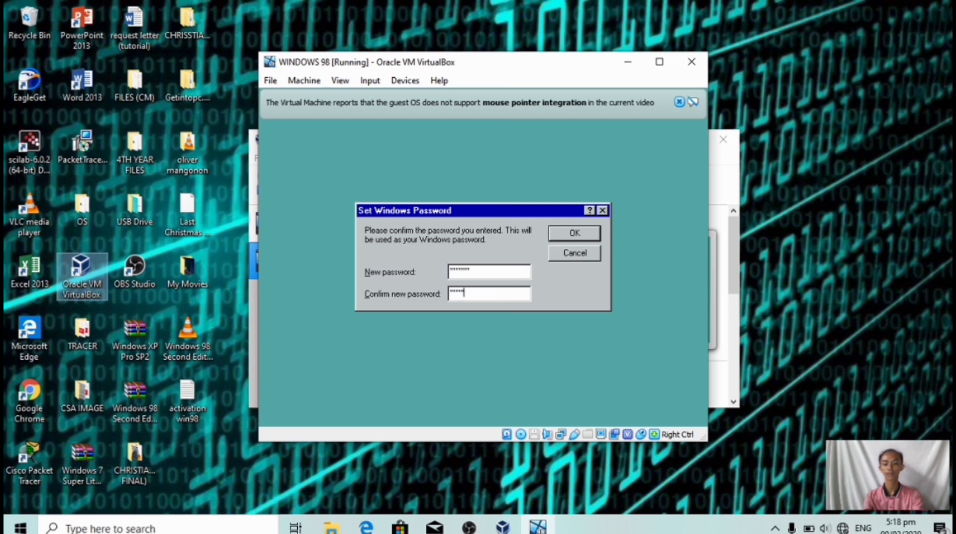
key("Return")
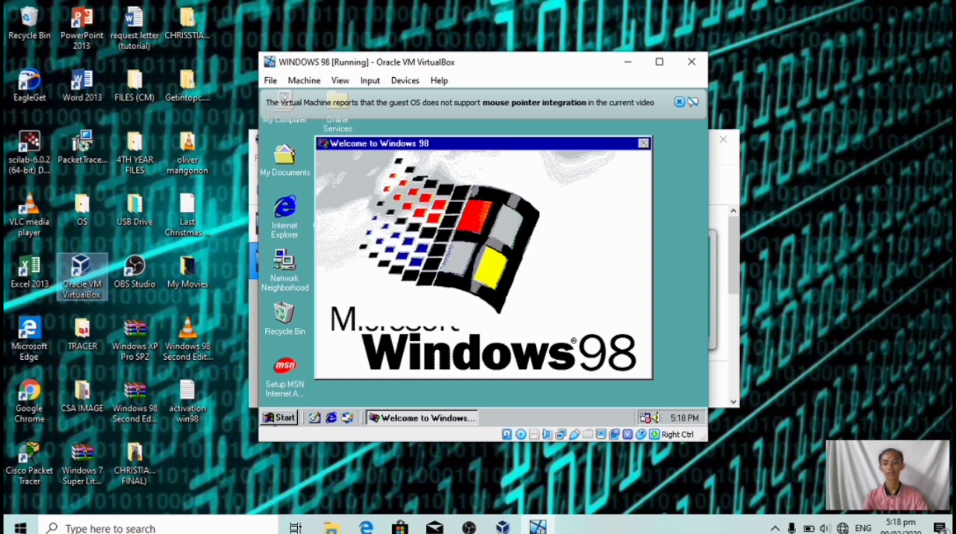
Step: Shut down Windows 98, waiting on the unresponsive Welcome program, then close the Welcome window
left_click(276, 423)
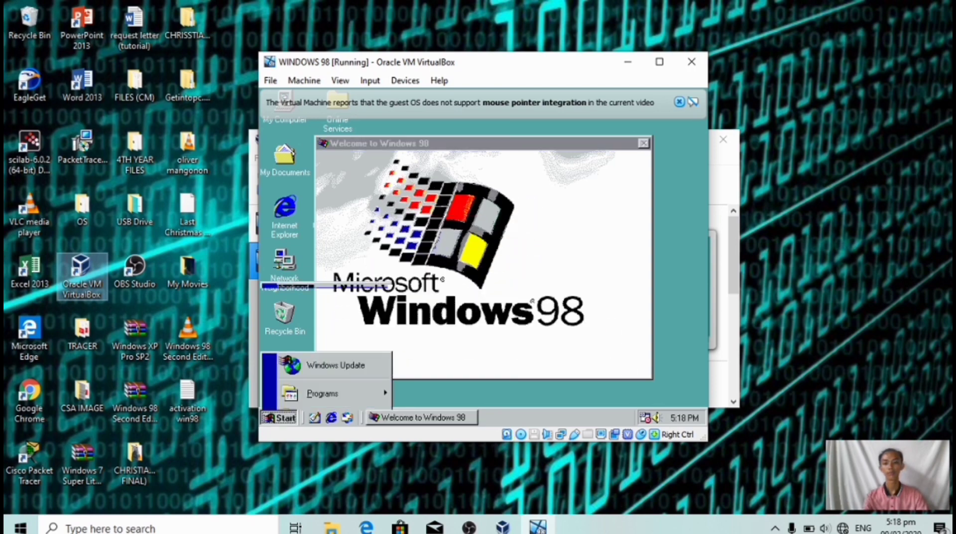
left_click(327, 400)
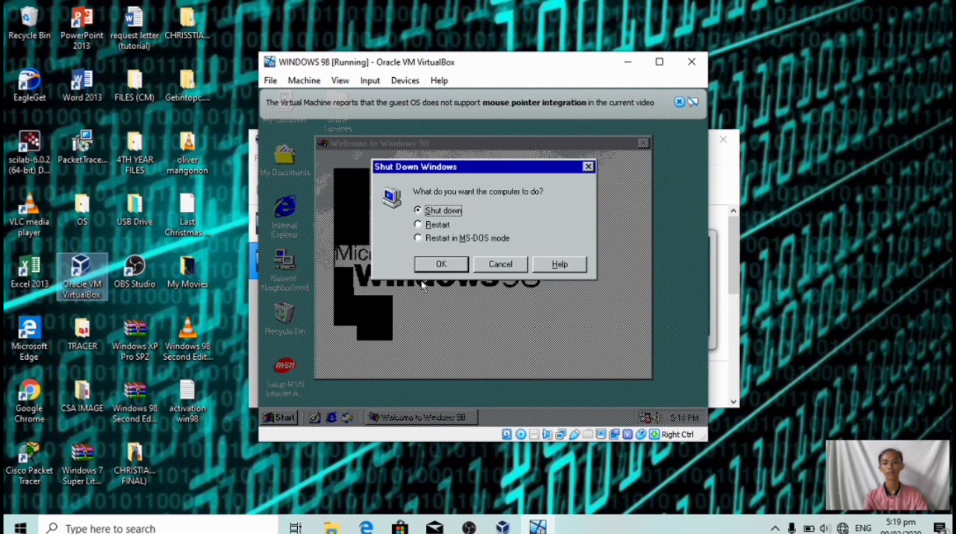
left_click(445, 267)
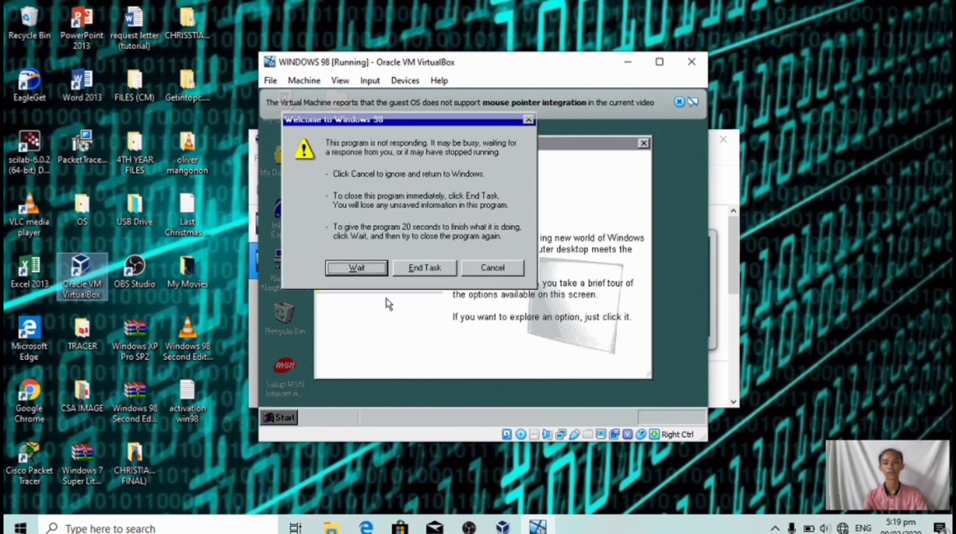
left_click(357, 268)
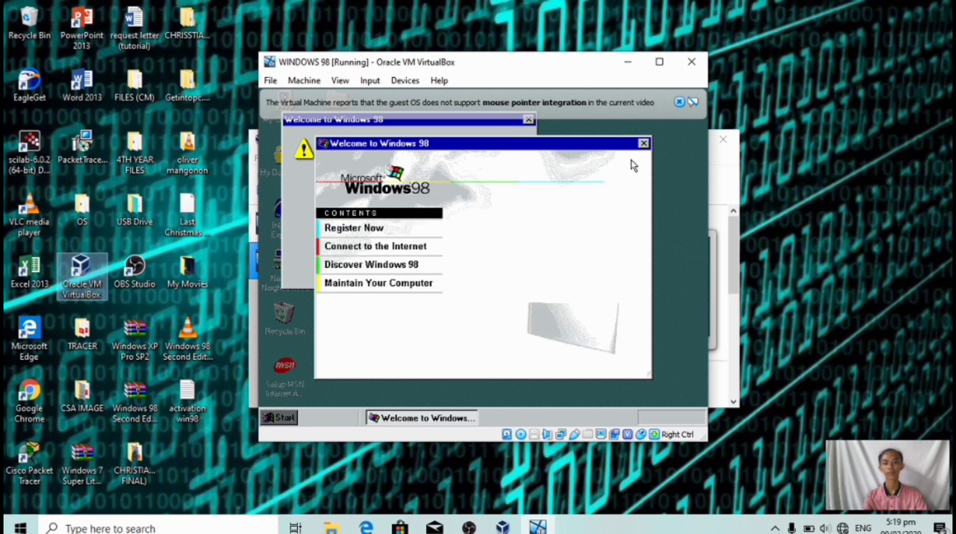
left_click(643, 143)
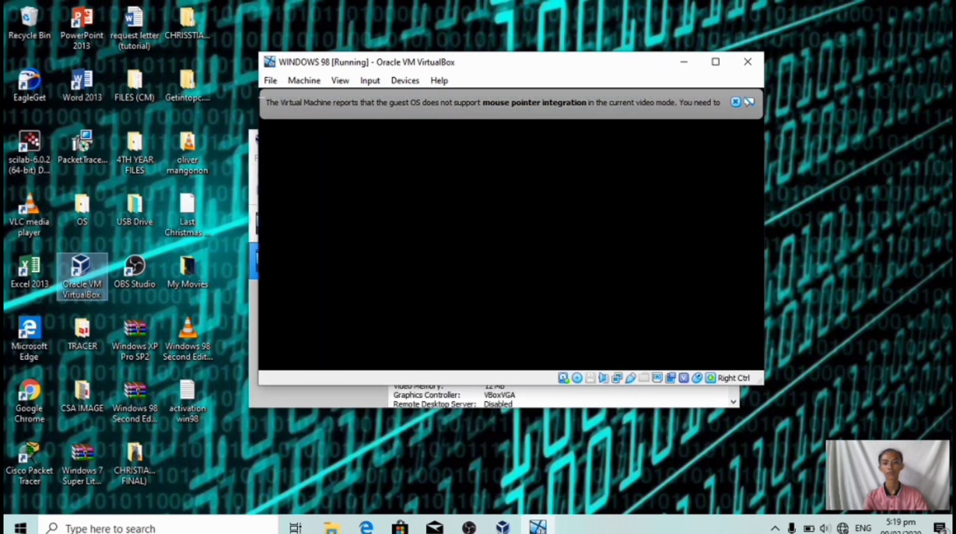